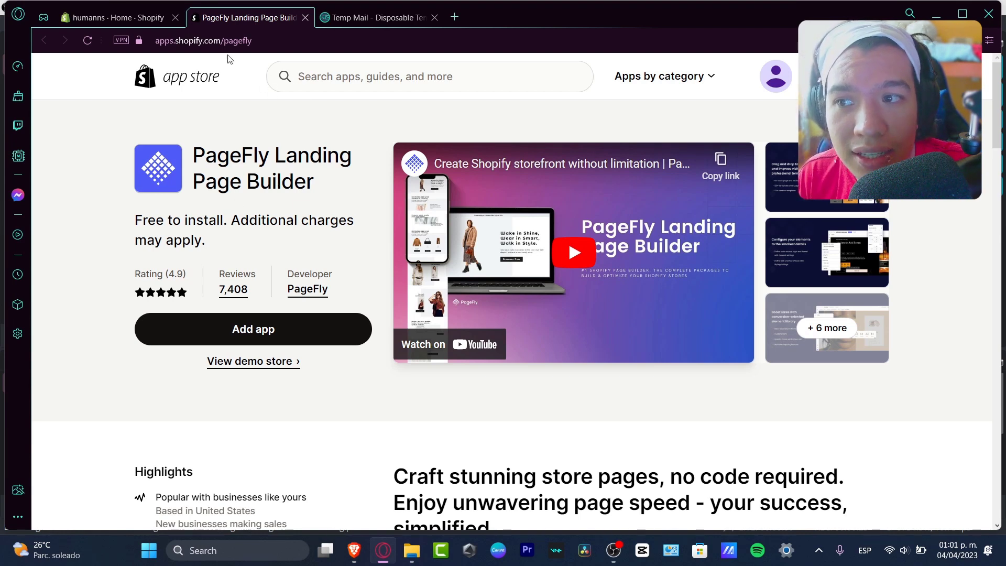
Step: Search the Shopify App Store for "pagefly"
left_click(347, 65)
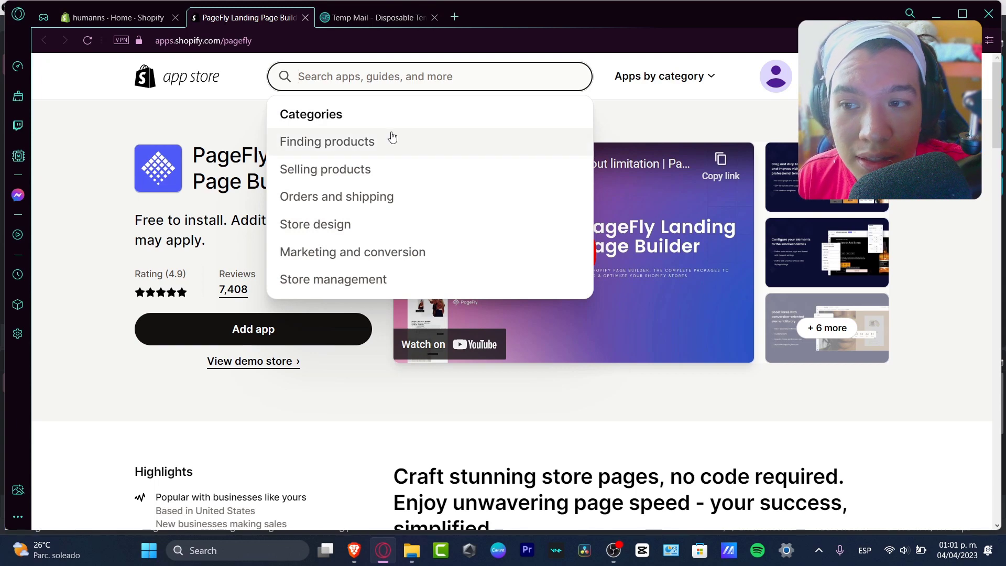
type("pagefly")
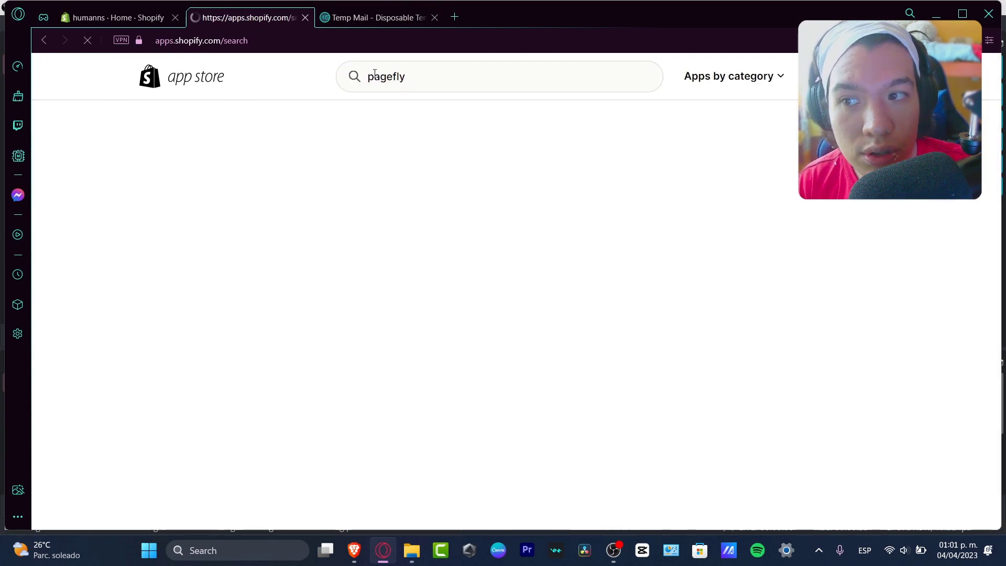
Step: Return to the store admin and open the Shopify App Store from the Apps and sales channels settings
left_click(133, 17)
left_click(813, 95)
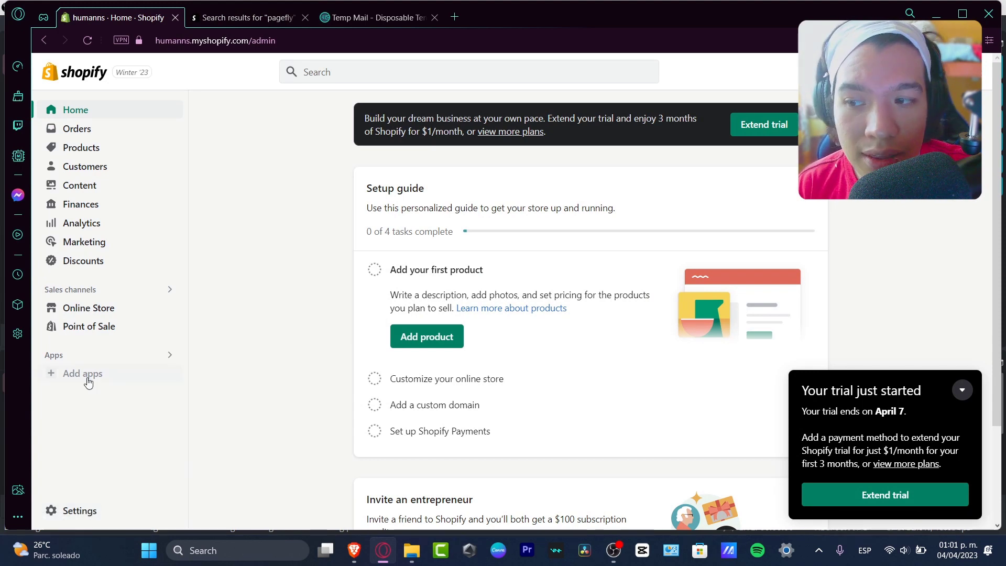
left_click(86, 511)
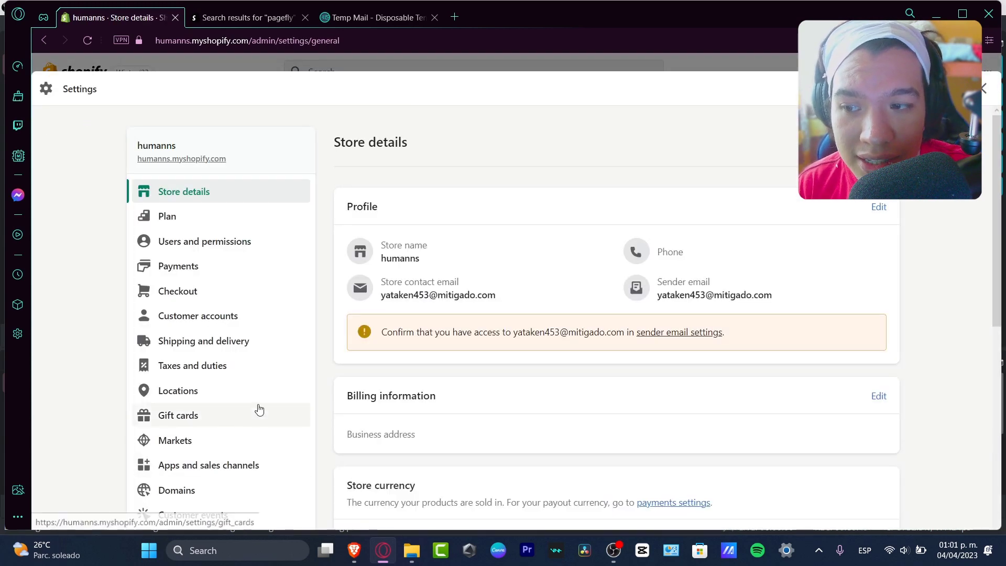
scroll(256, 411, "down", 3)
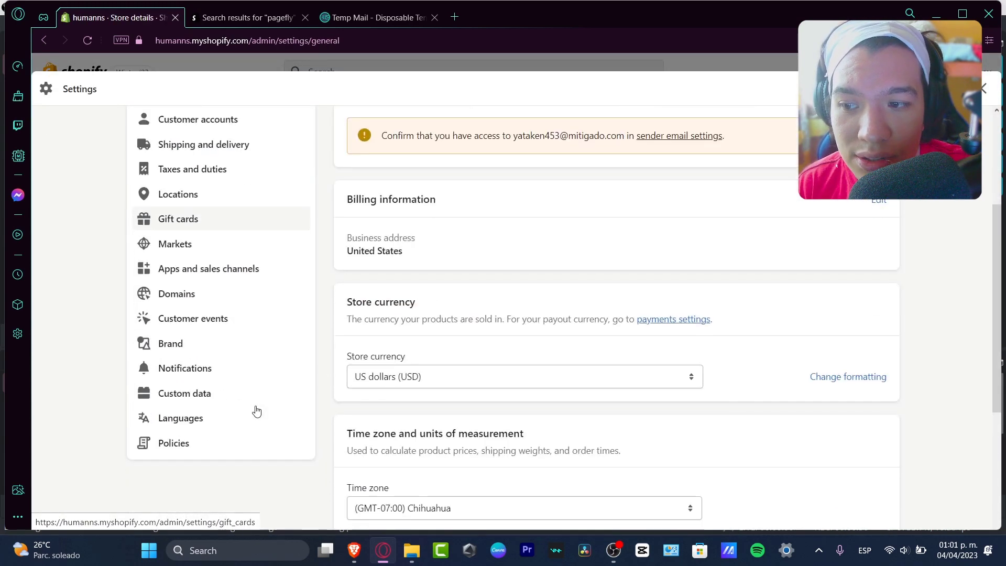
left_click(253, 278)
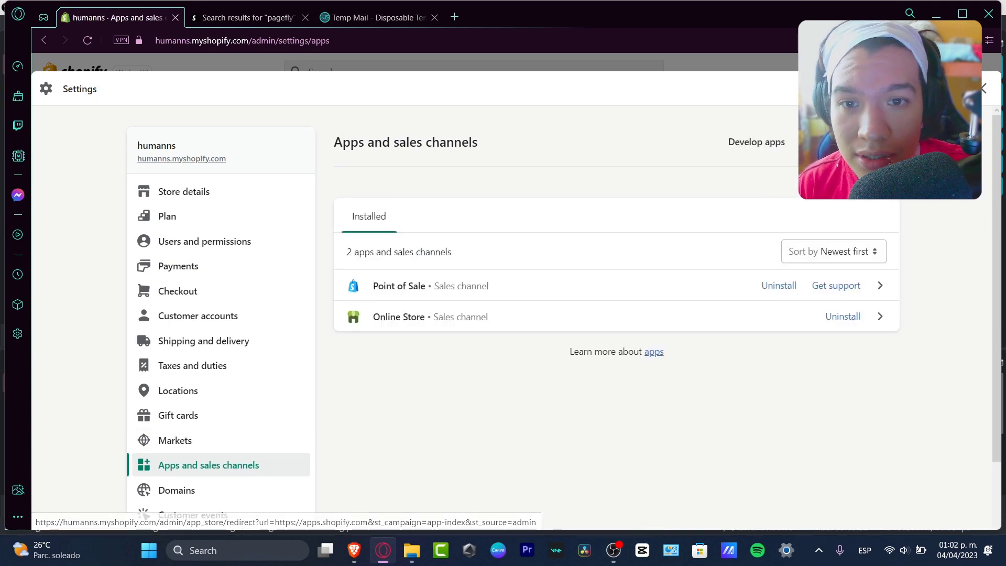
left_click(849, 142)
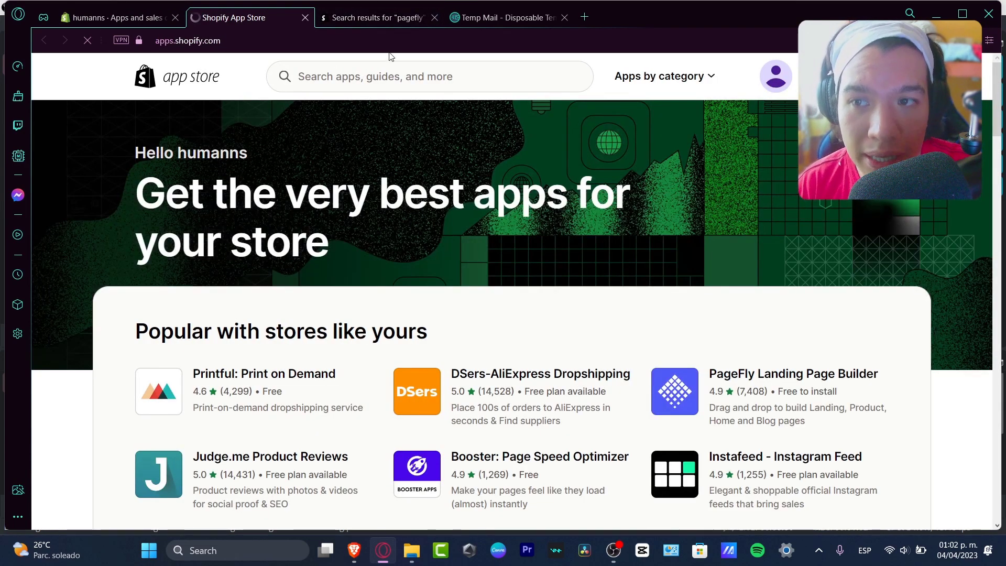
Step: Install the PageFly Landing Page Builder app on the store and dismiss its welcome message
left_click(679, 381)
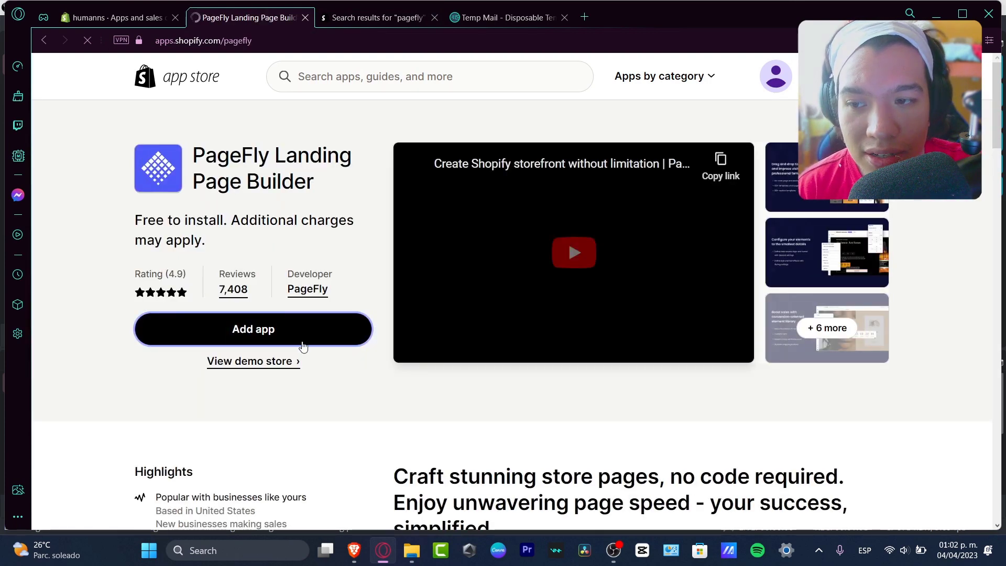
left_click(283, 326)
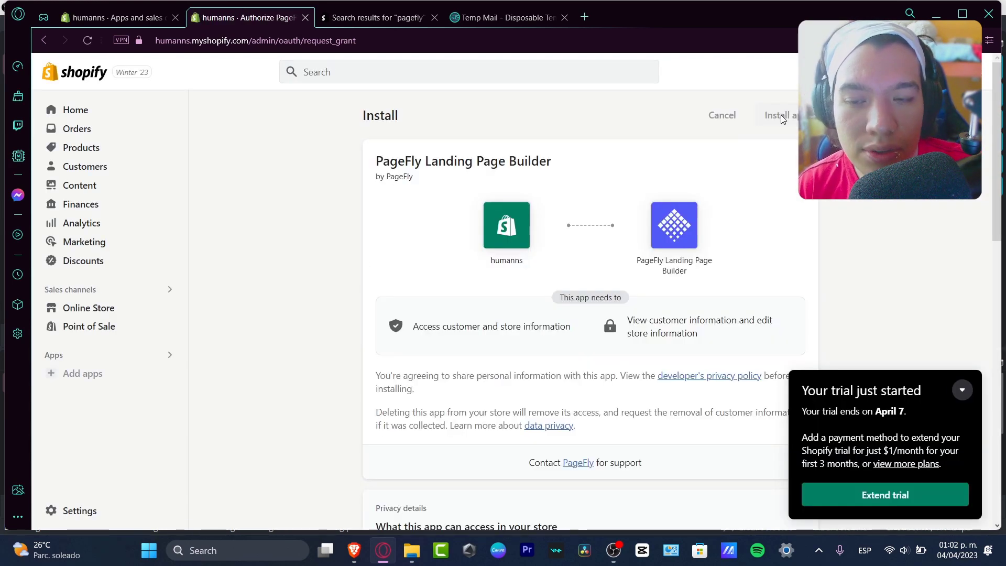
left_click(781, 115)
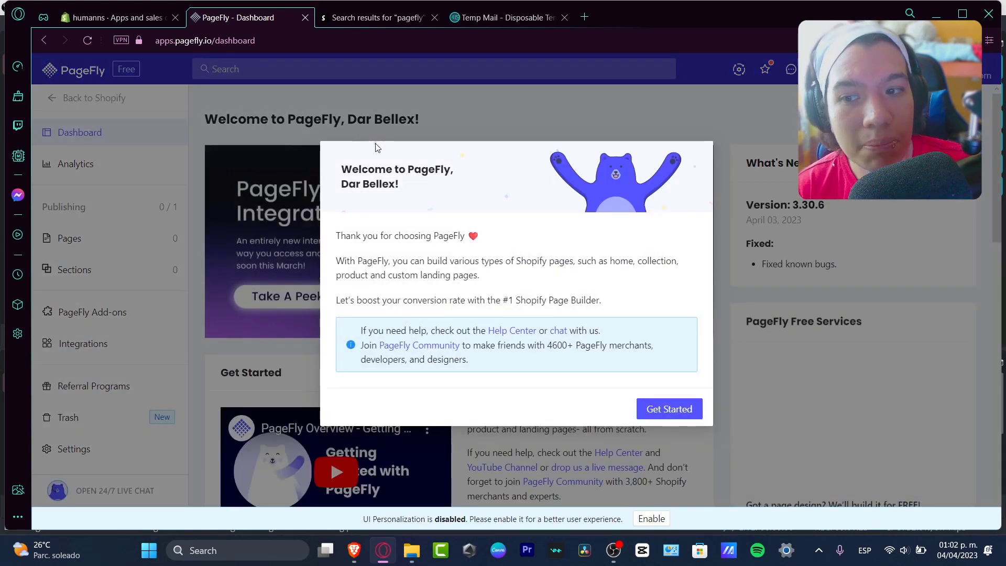
left_click(697, 415)
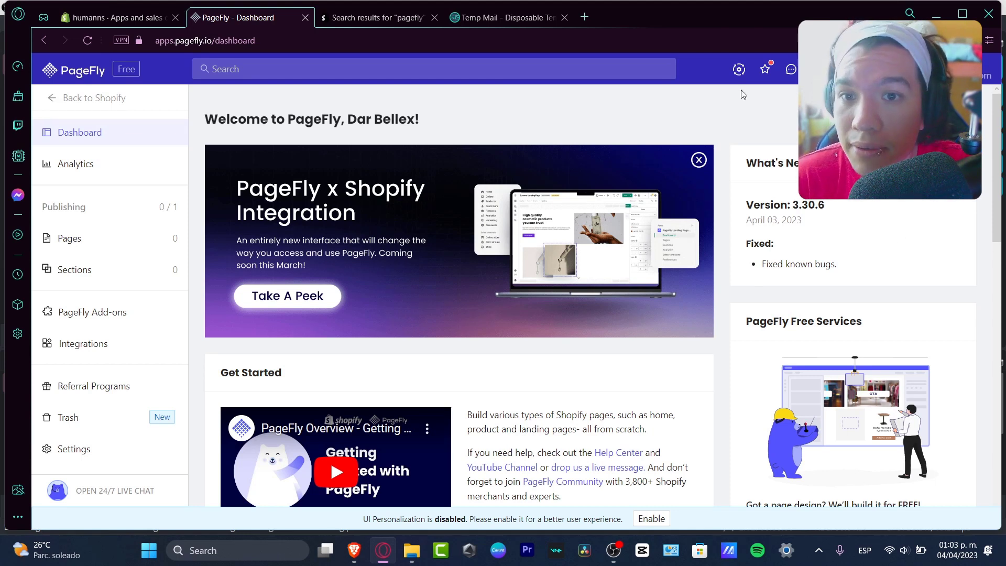
Step: View the partner perks offered in PageFly and close the list
left_click(763, 70)
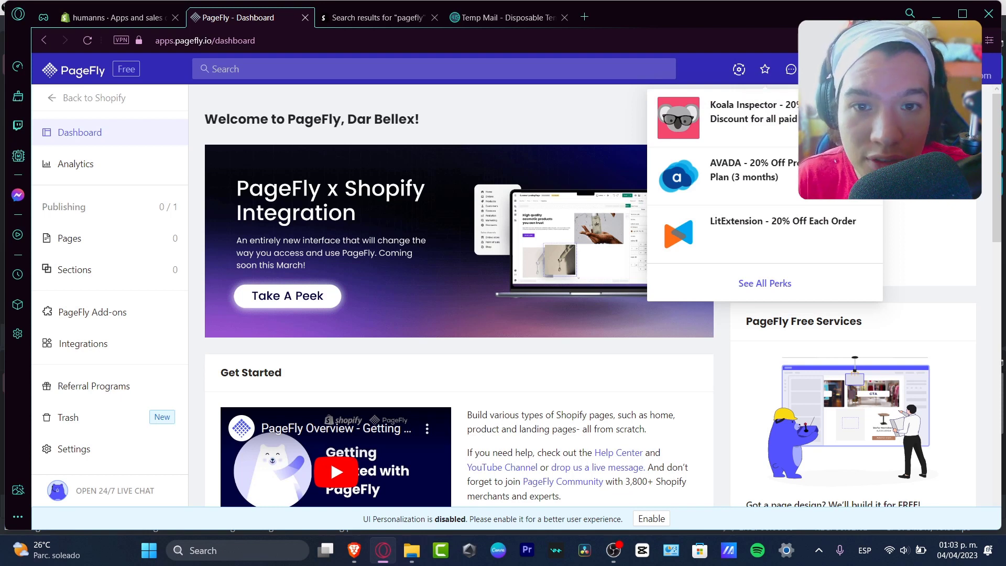
key("Escape")
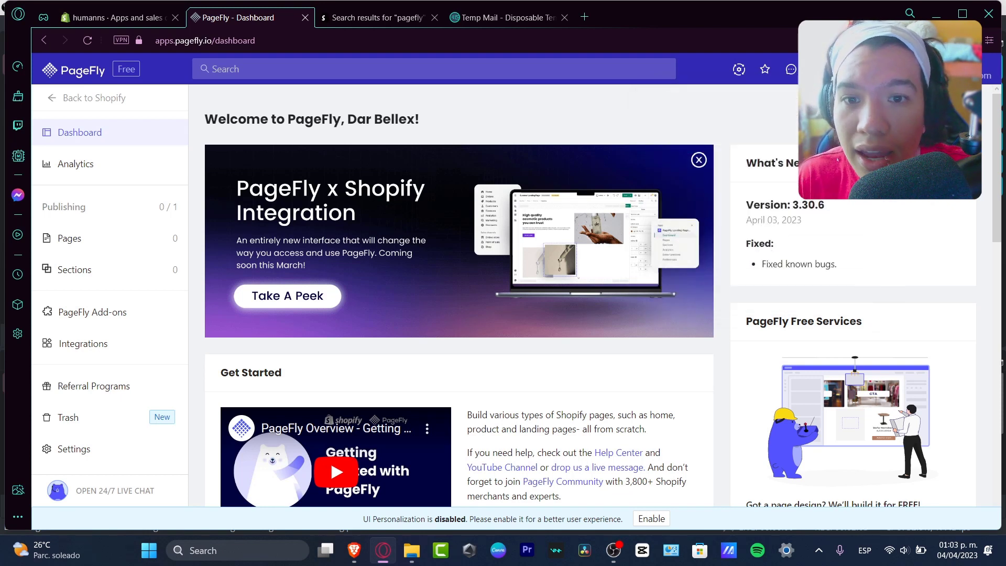
Step: Review the PageFly plan options using the 20-slot $29 plan, reselect Free, and close the dialog without switching
left_click(921, 120)
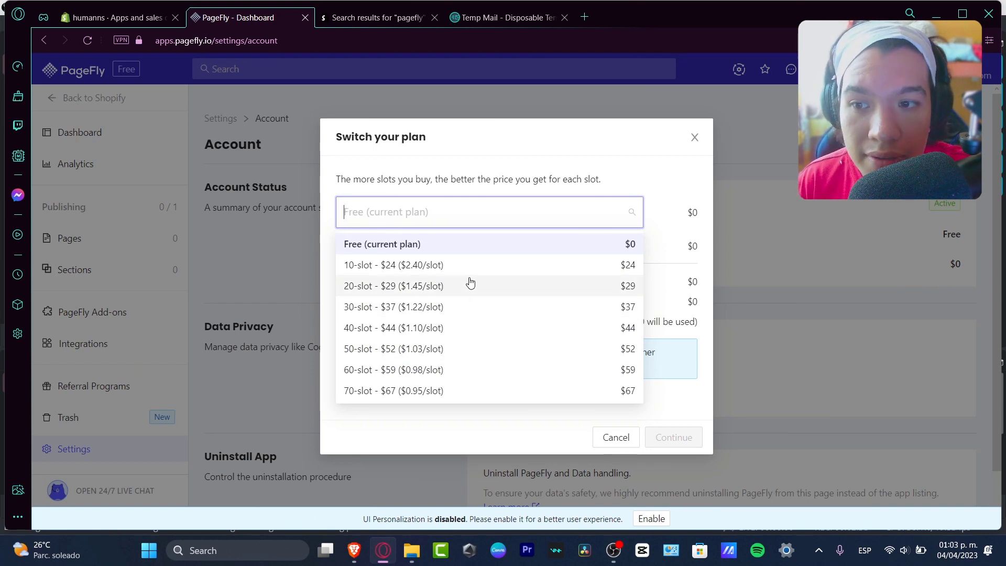
left_click(485, 285)
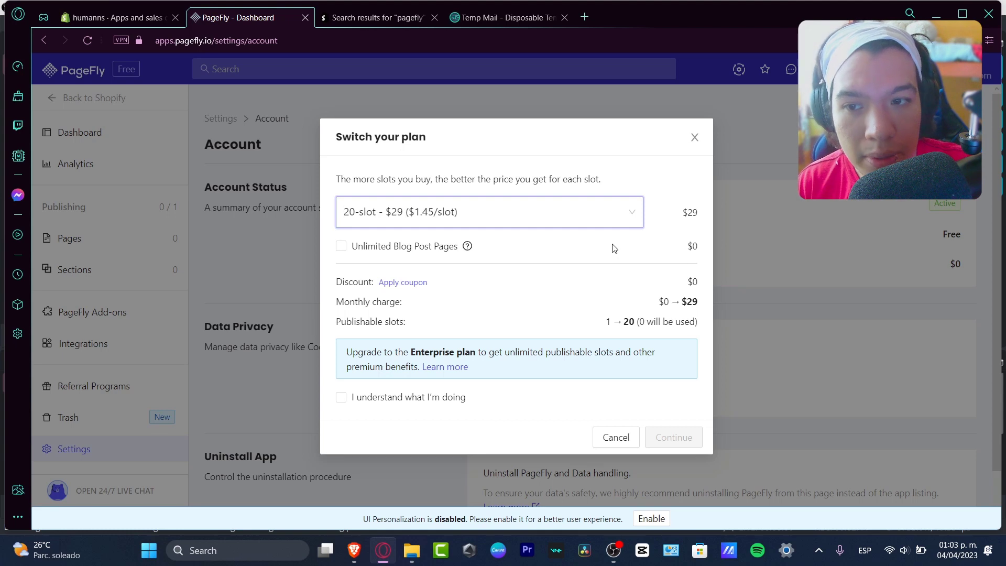
left_click(613, 212)
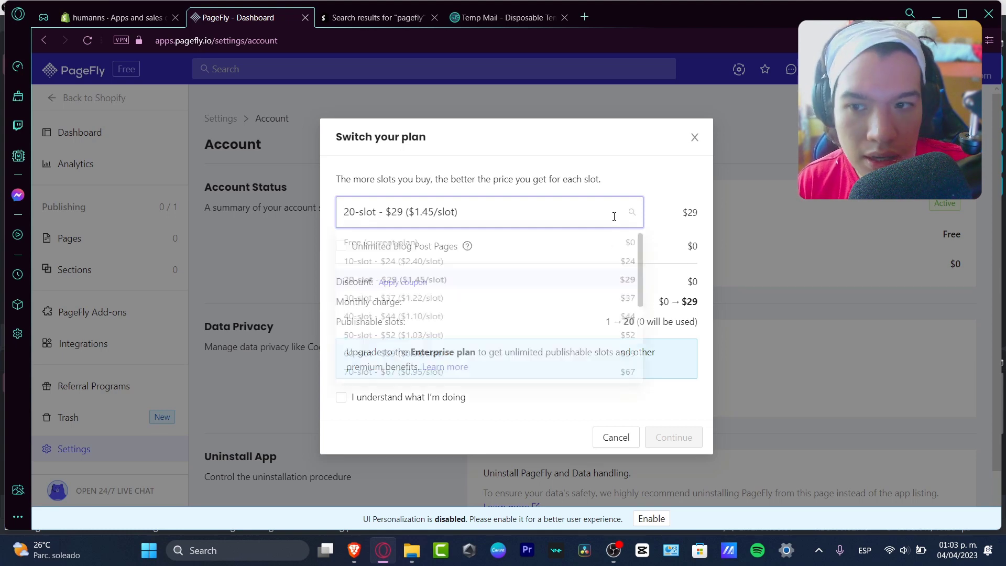
left_click(465, 246)
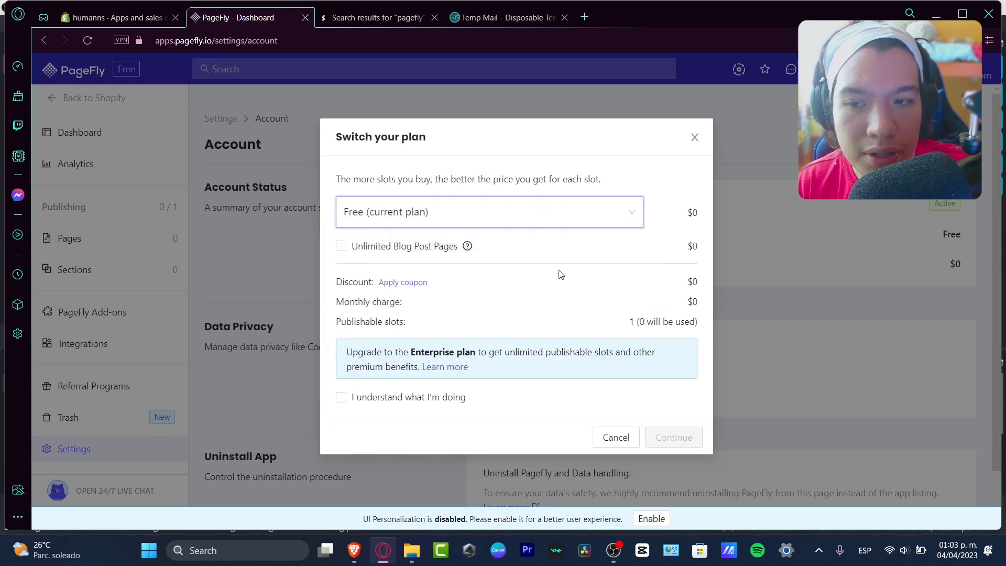
left_click(691, 139)
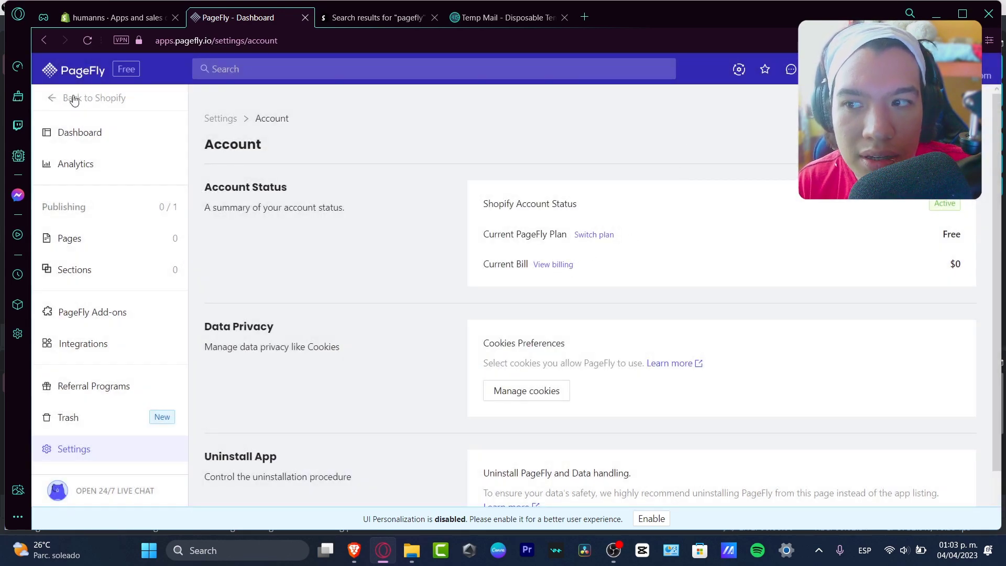
Step: Return to the PageFly dashboard, dismiss the welcome message, and view the Analytics page
left_click(99, 131)
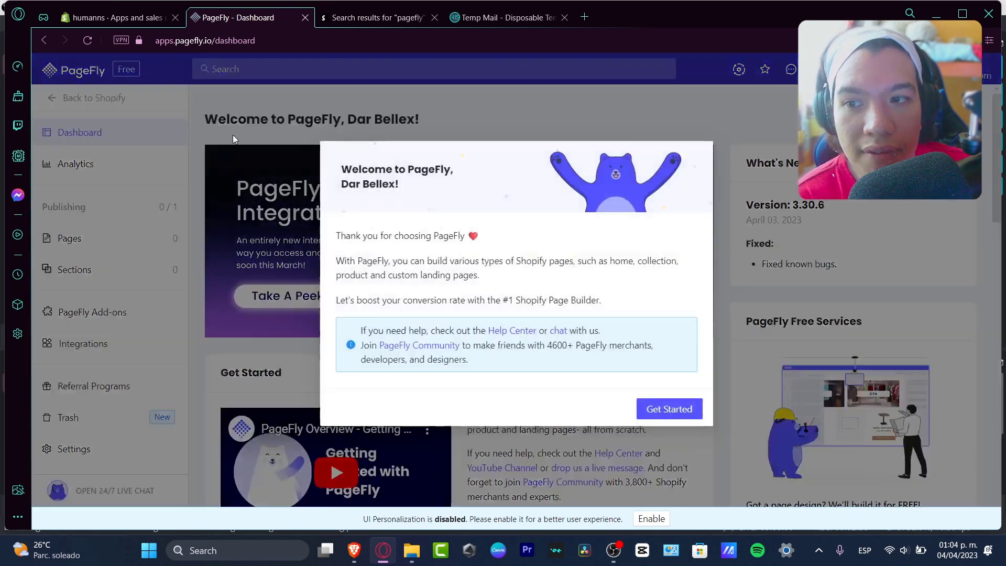
left_click(667, 409)
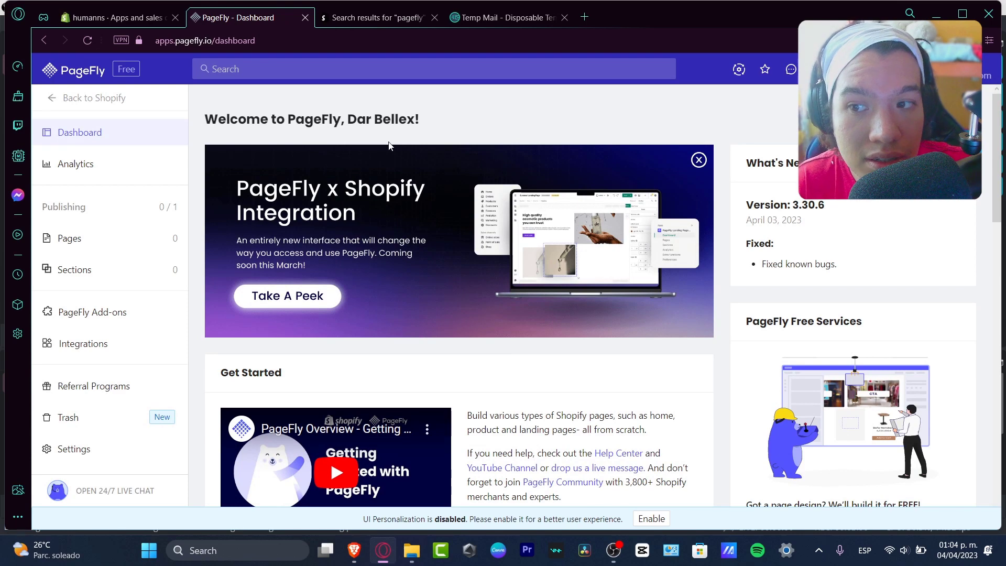
left_click(125, 166)
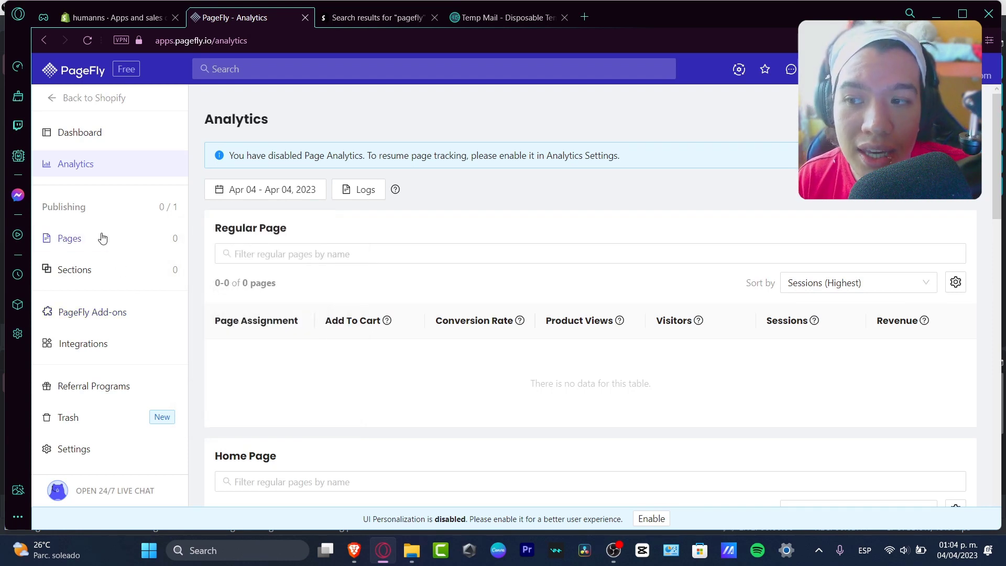
Step: Start creating a regular page from a template and filter the templates to the Landing Page category
mouse_move(101, 240)
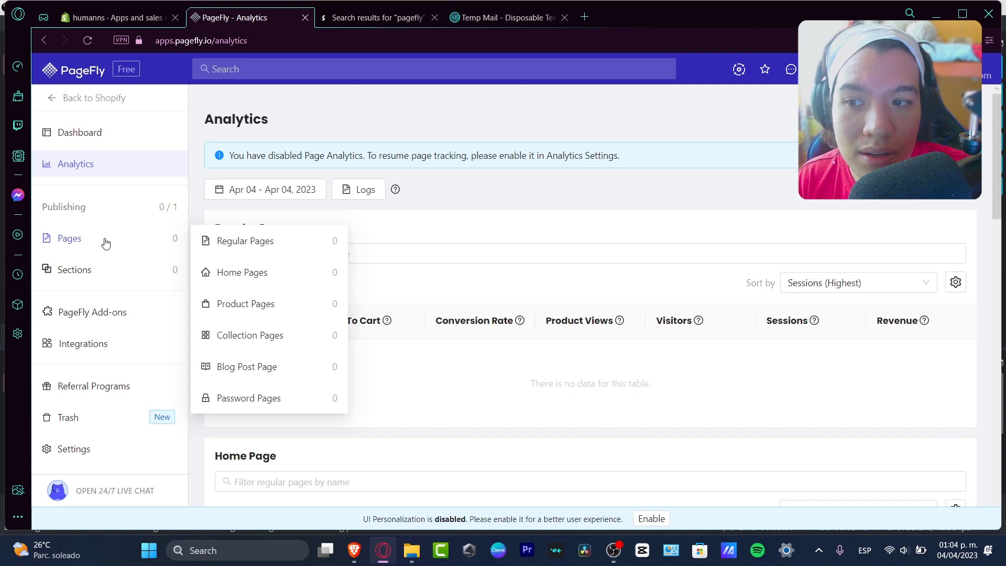
left_click(270, 254)
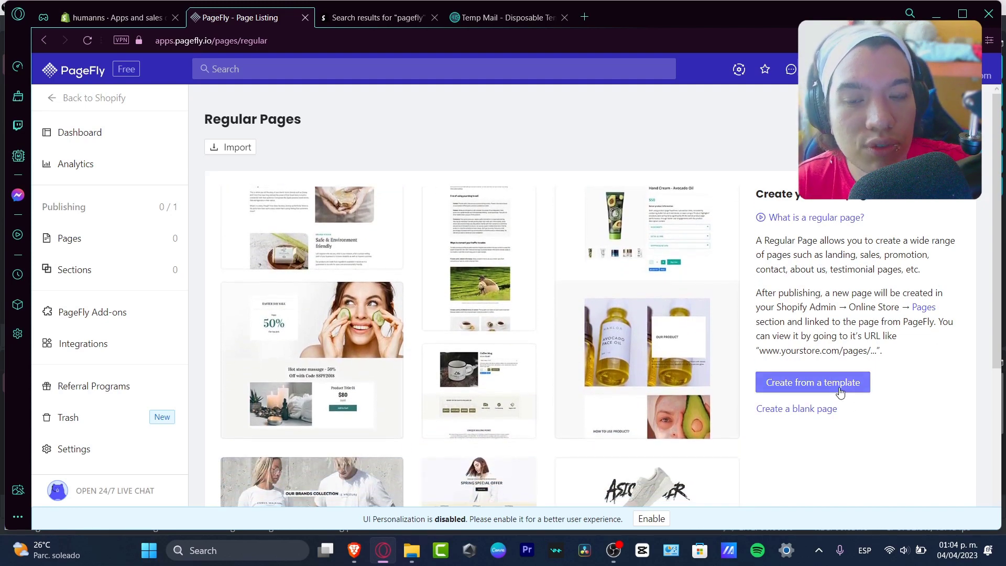
left_click(841, 384)
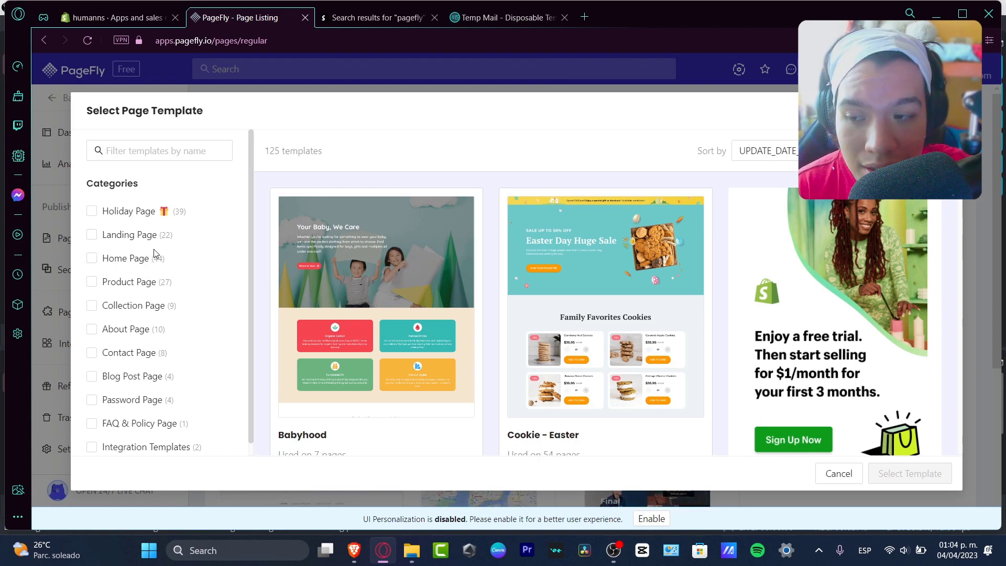
scroll(153, 333, "down", 1)
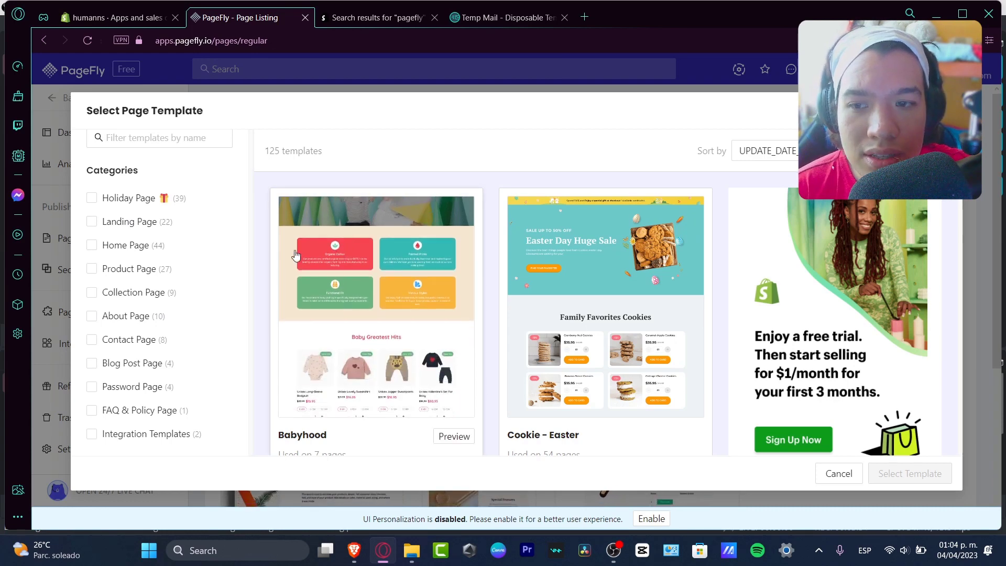
left_click(92, 221)
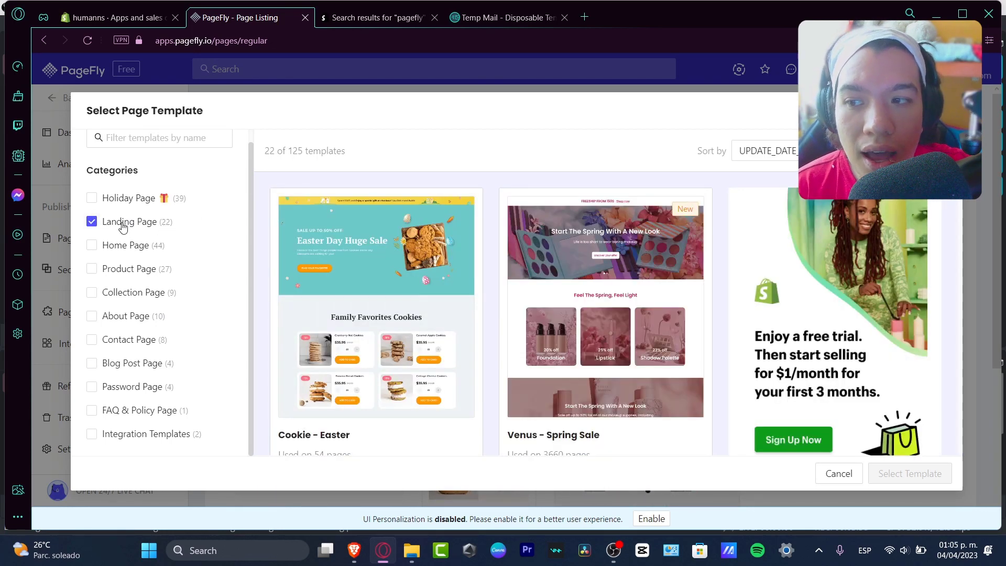
Step: Browse the landing page templates and examine their thumbnails, including the Christmas, Father's Day and Square designs
mouse_move(374, 256)
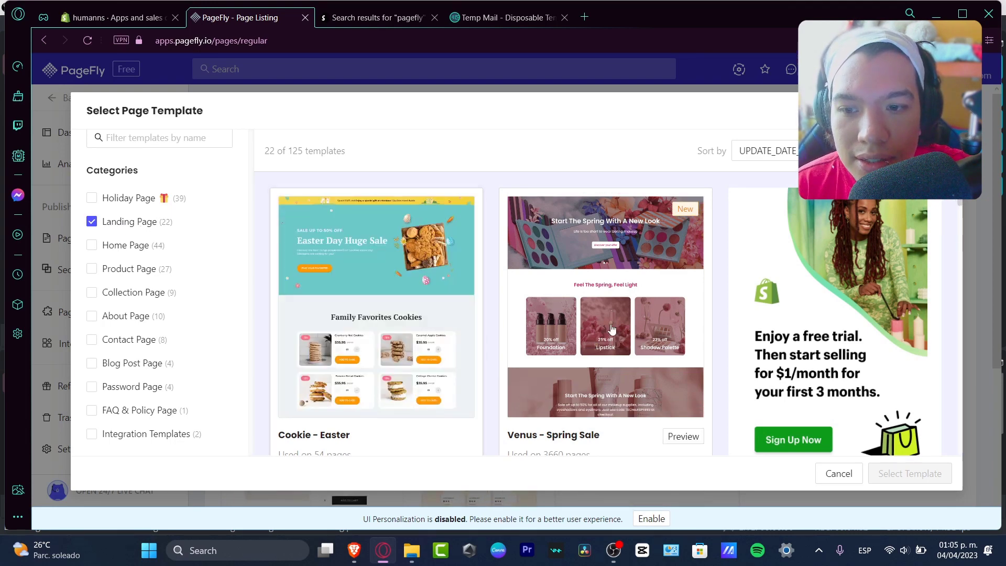
scroll(797, 327, "down", 20)
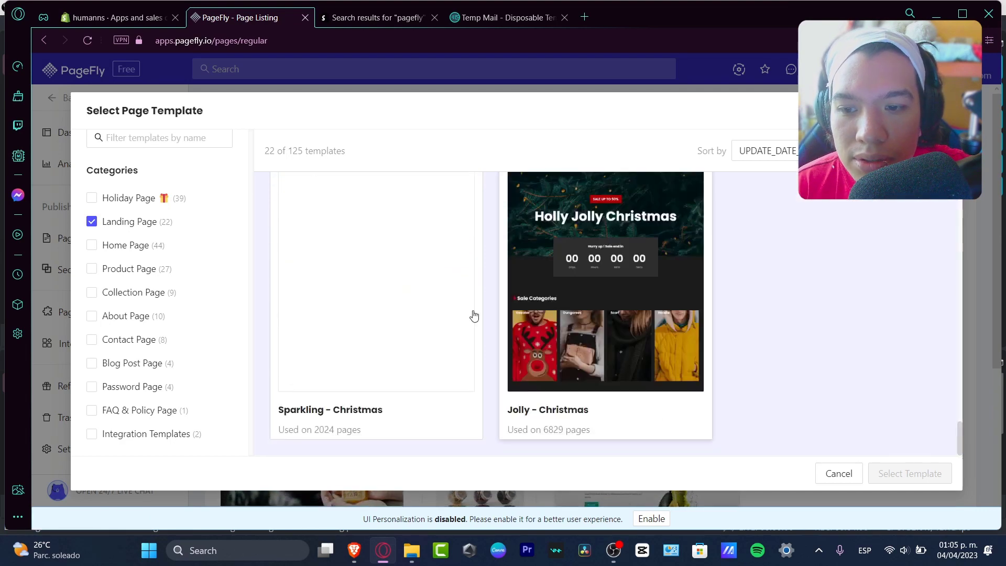
mouse_move(328, 297)
scroll(371, 314, "up", 3)
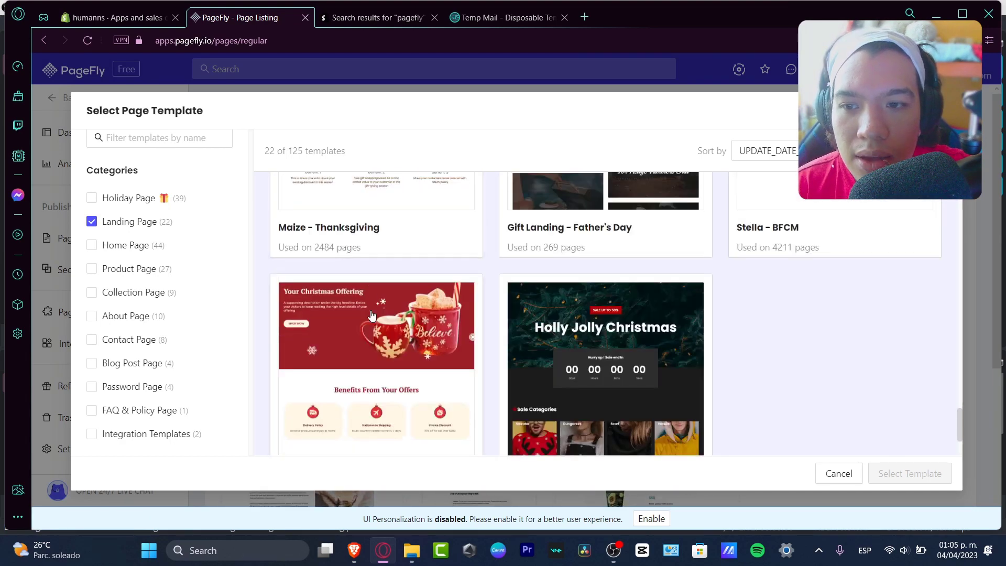
scroll(546, 344, "down", 3)
scroll(546, 343, "up", 5)
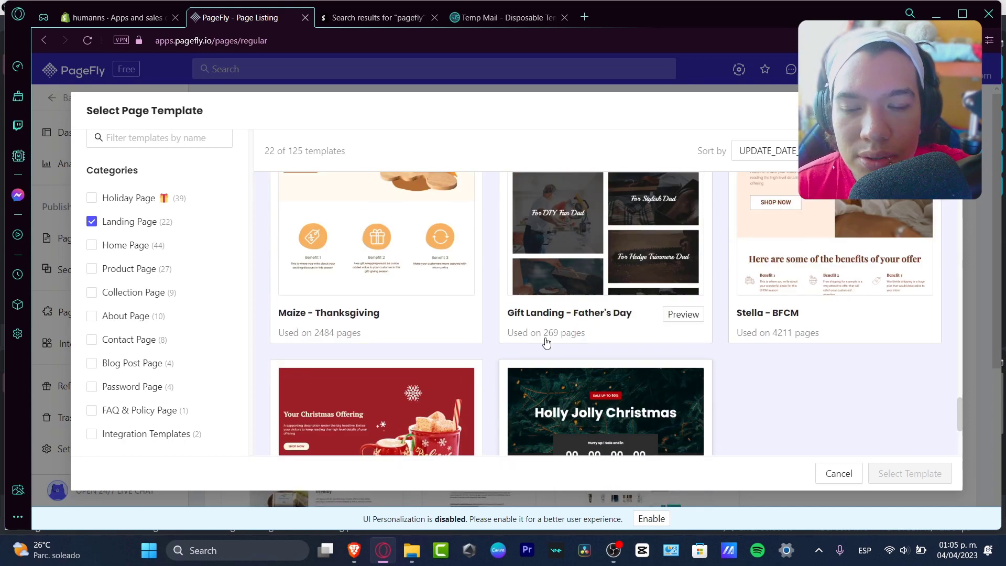
scroll(570, 333, "down", 3)
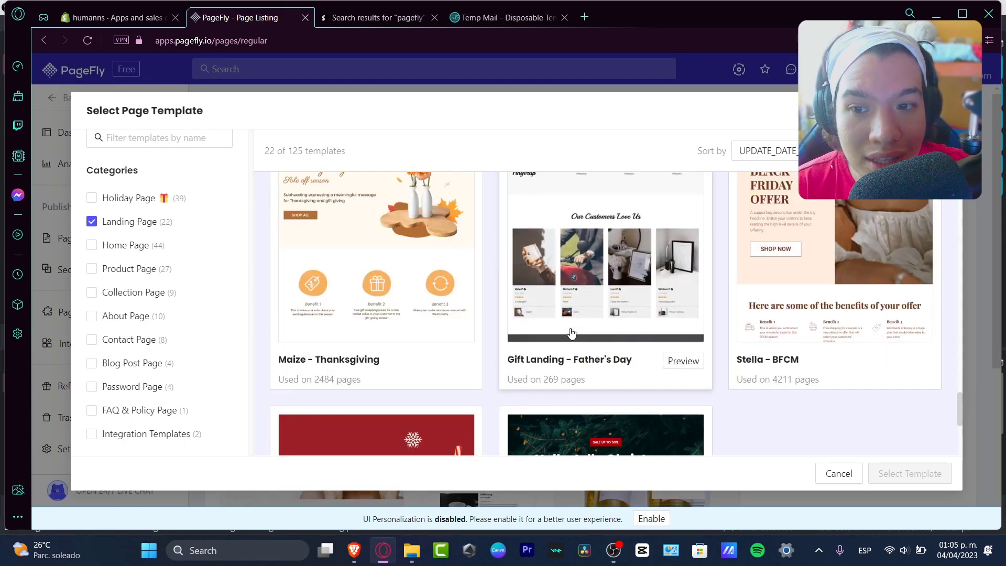
scroll(571, 333, "up", 6)
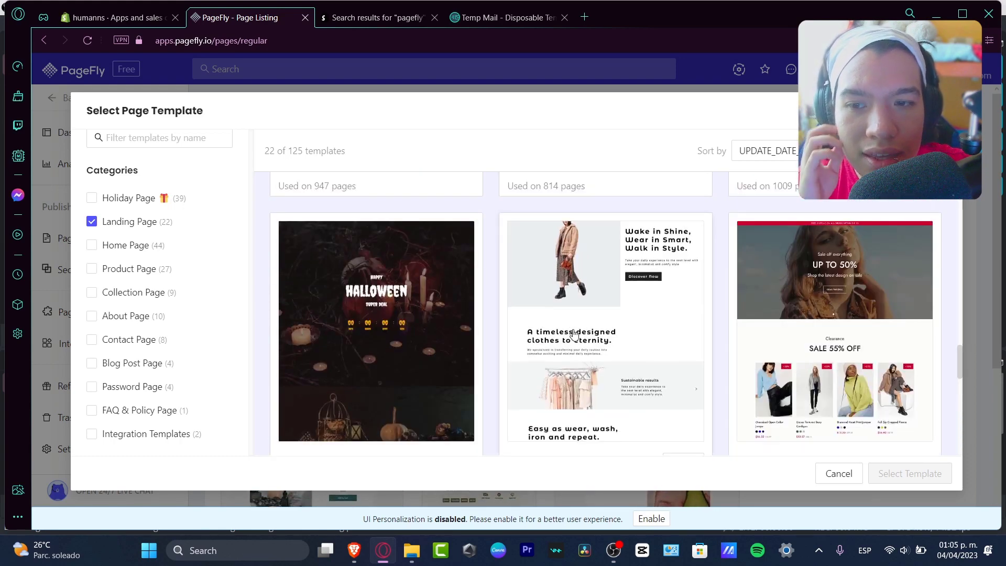
scroll(574, 334, "up", 3)
scroll(573, 333, "down", 9)
scroll(575, 332, "up", 6)
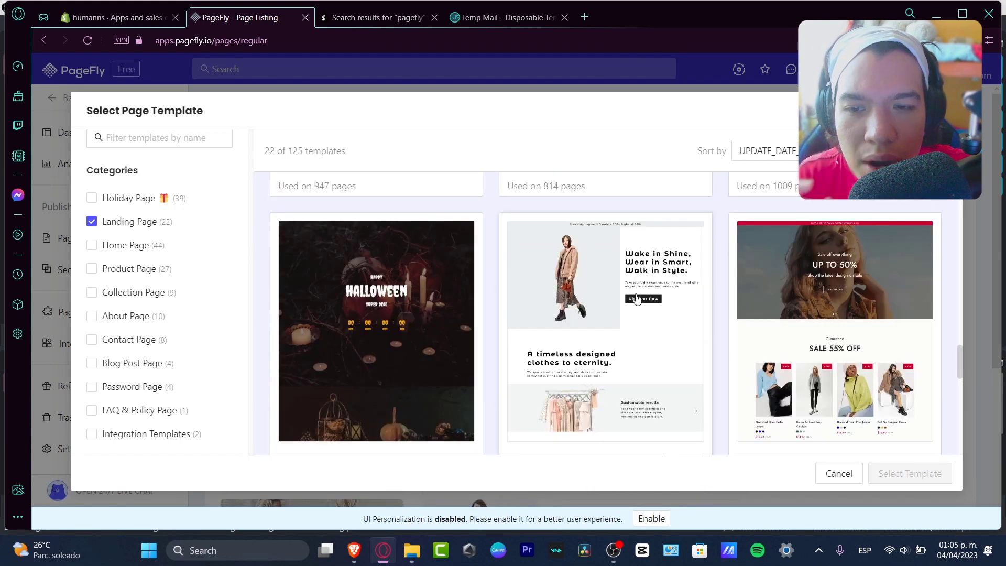
scroll(665, 333, "down", 4)
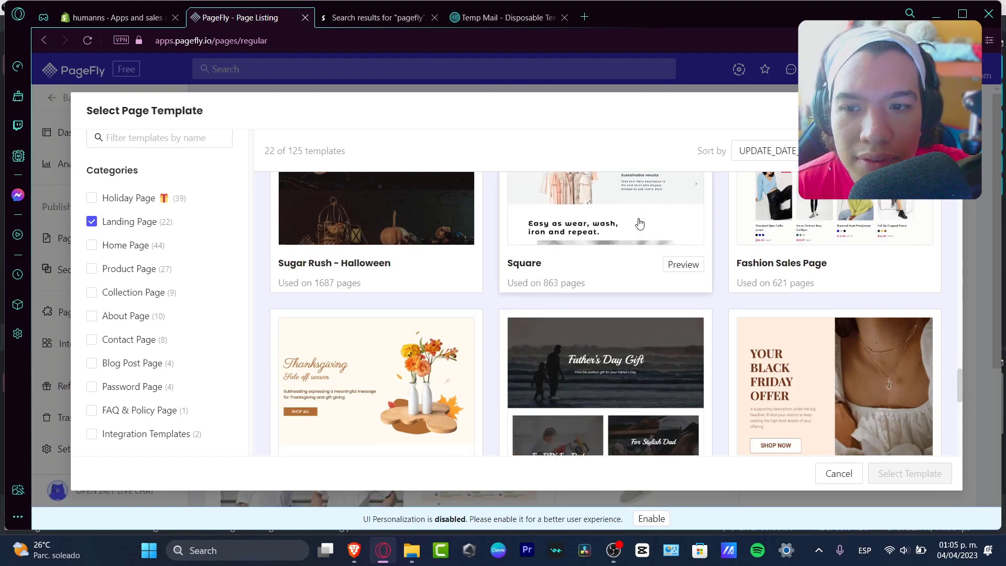
scroll(641, 226, "up", 4)
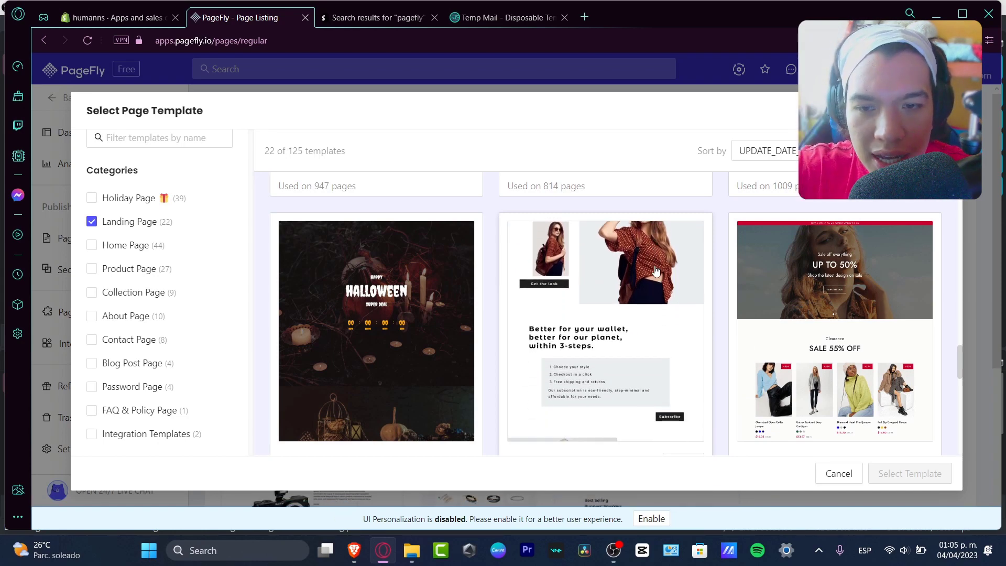
Step: Preview the Square landing page template, look through its sections, and select it for the new page
scroll(655, 270, "down", 3)
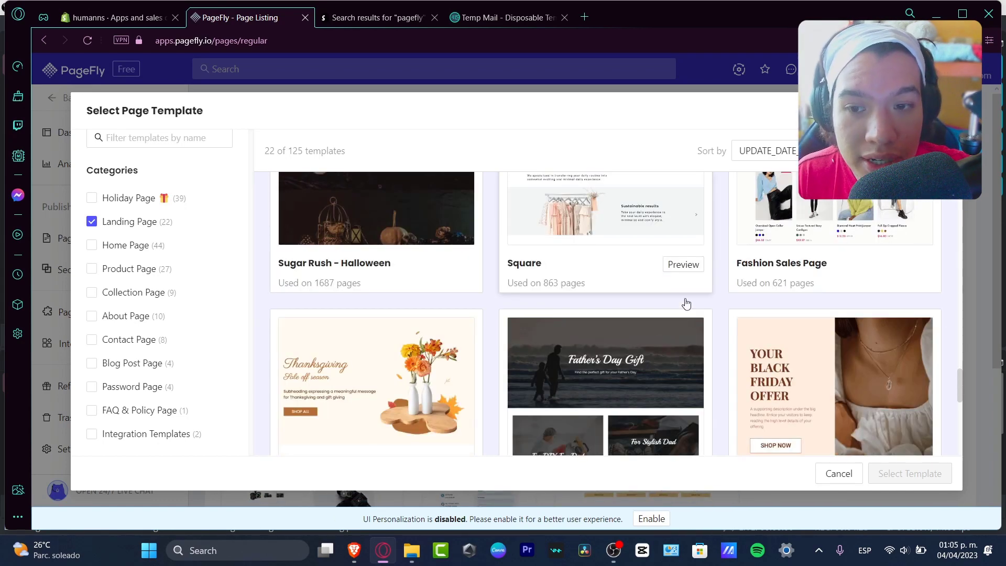
left_click(684, 265)
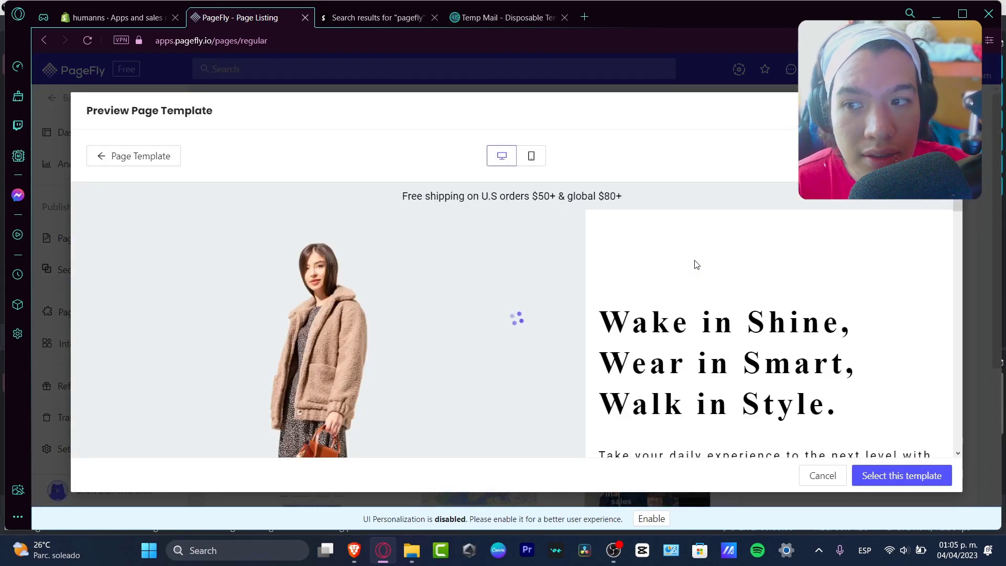
scroll(622, 279, "down", 7)
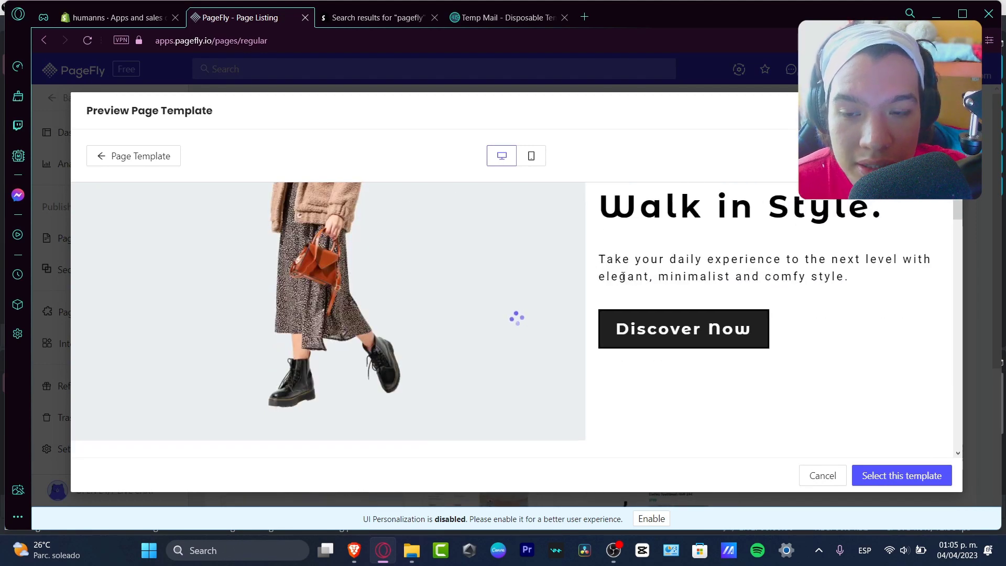
scroll(623, 280, "down", 5)
scroll(623, 281, "up", 5)
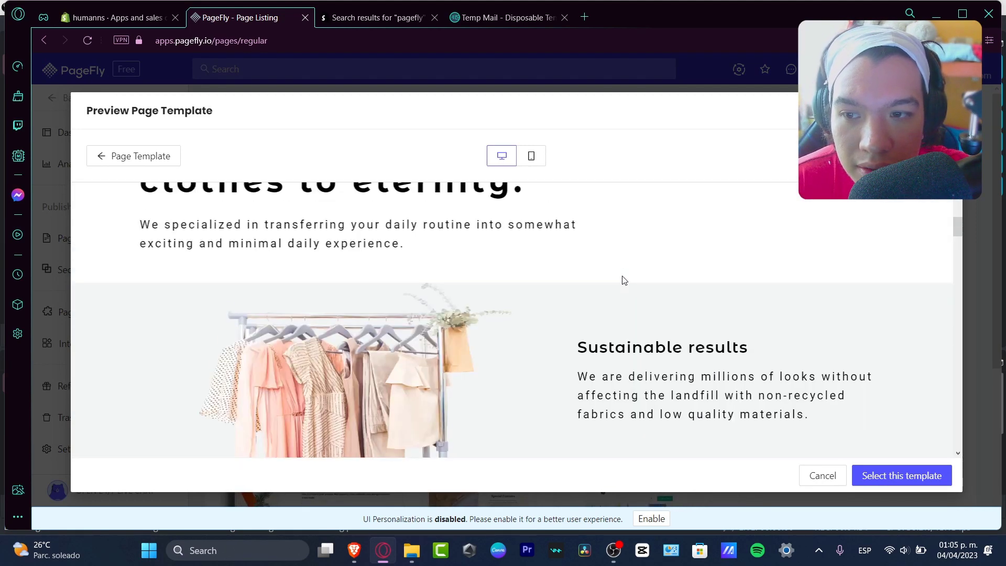
scroll(623, 280, "down", 8)
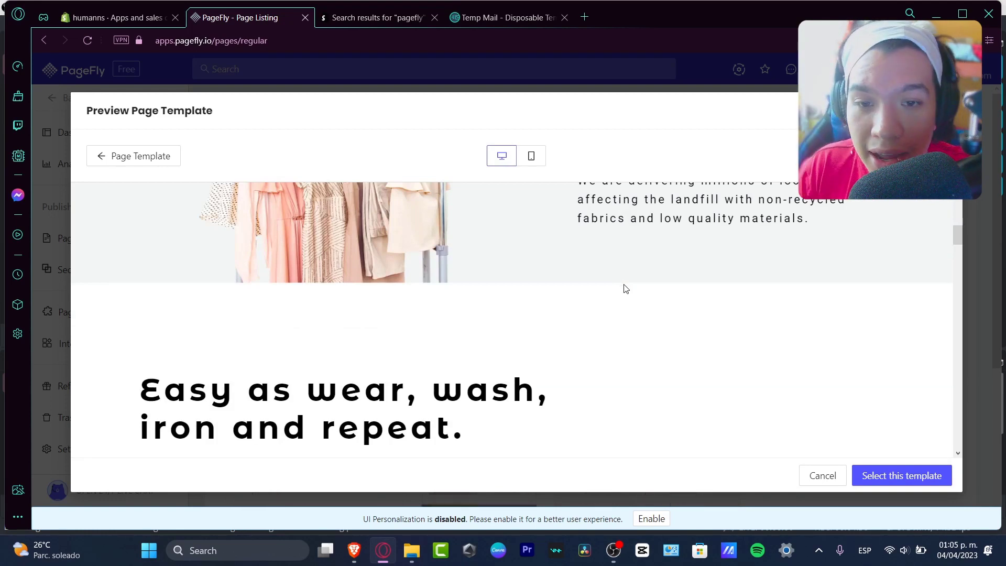
scroll(625, 288, "down", 5)
scroll(625, 287, "down", 5)
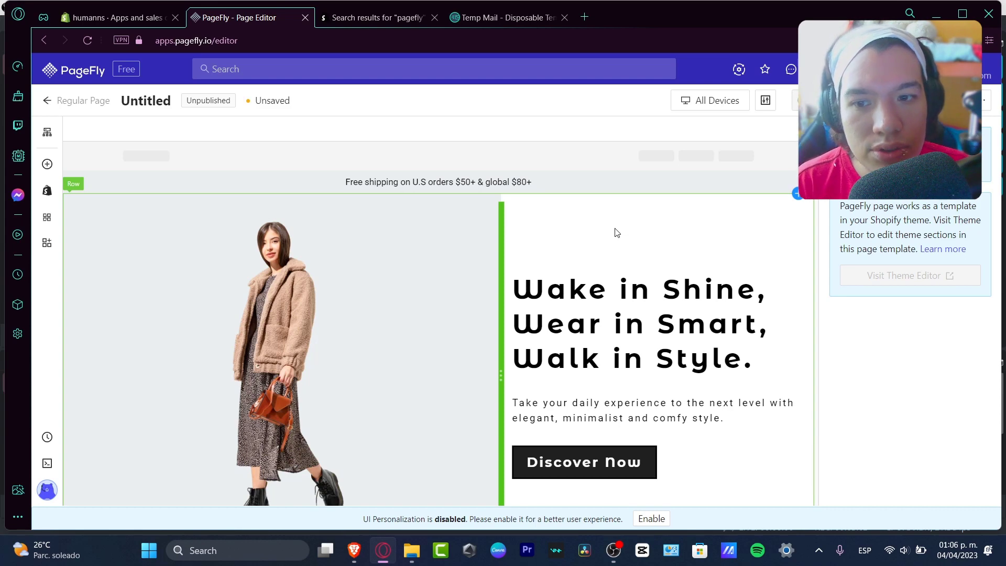
Step: Look through the upper part of the template in the editor and show the settings of the "Easy as wear, wash," section
scroll(616, 233, "down", 5)
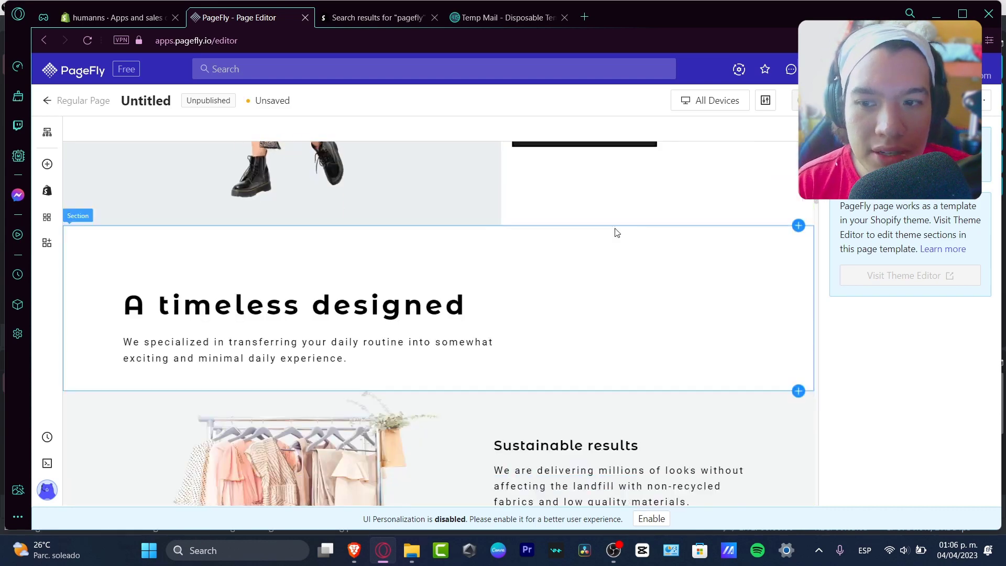
scroll(614, 304, "up", 3)
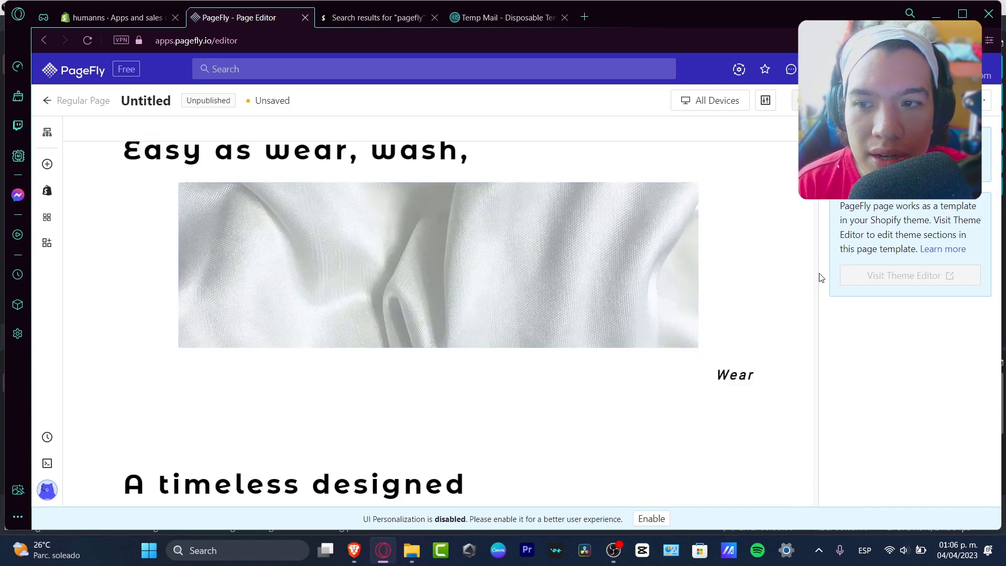
left_click(800, 242)
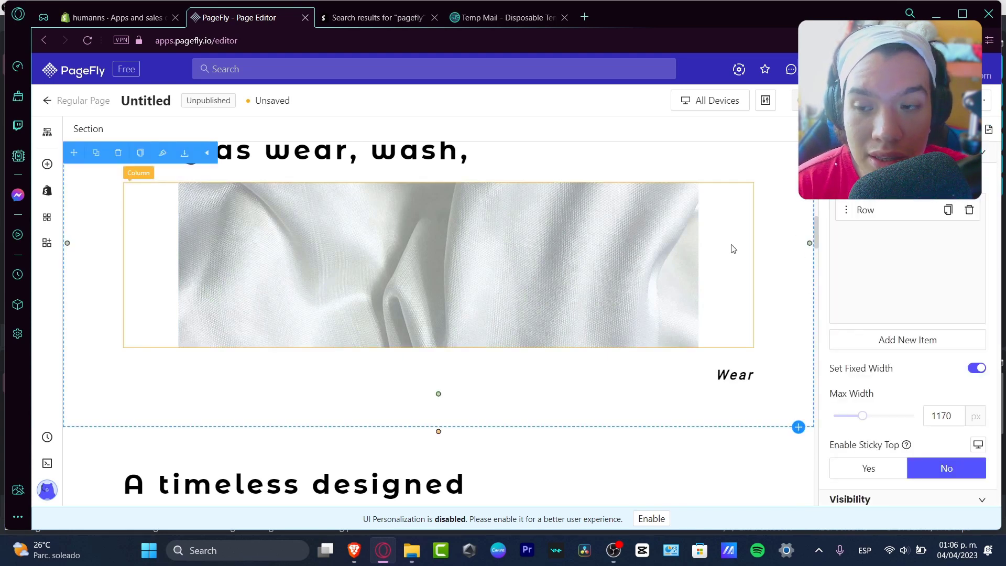
scroll(731, 247, "down", 5)
scroll(732, 248, "down", 2)
scroll(732, 248, "up", 10)
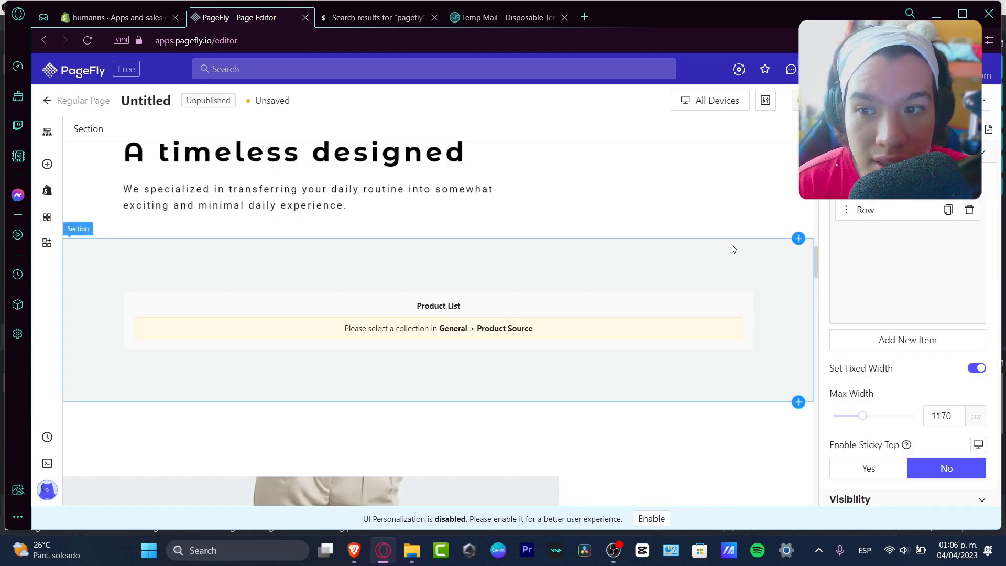
Step: Select the "A timeless designed" section above the product list and examine the remaining page layout
left_click(602, 302)
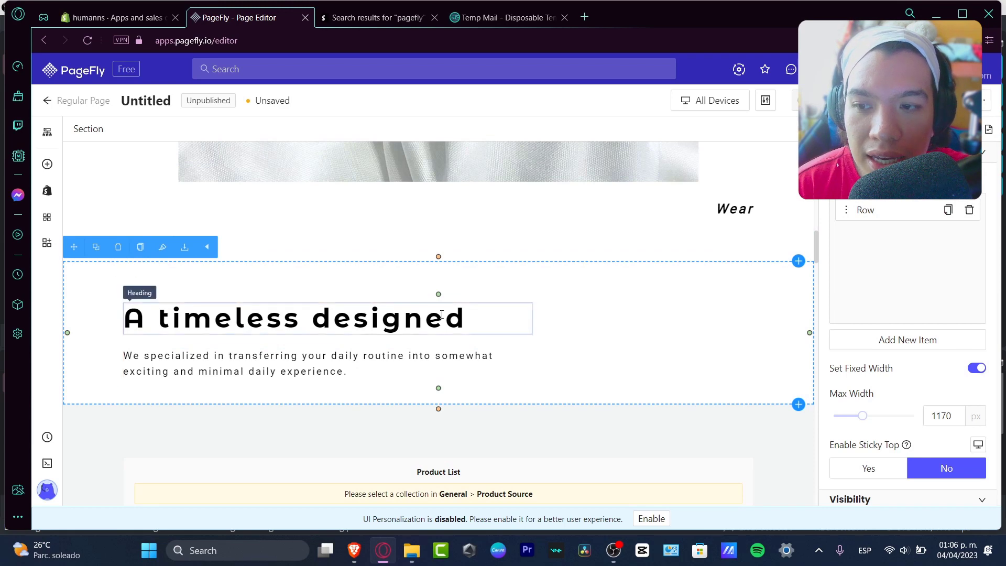
left_click(115, 250)
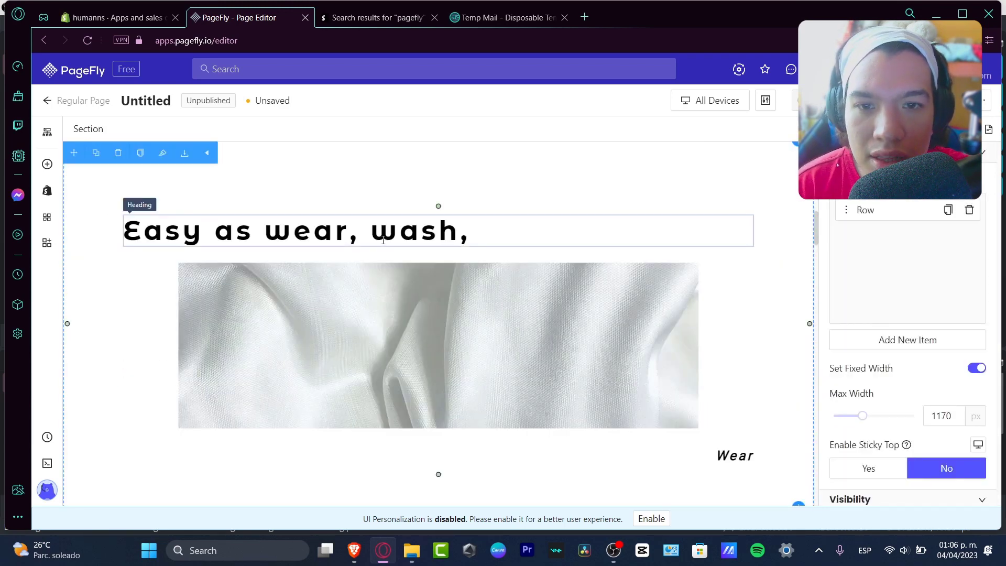
scroll(639, 217, "up", 12)
scroll(651, 214, "down", 20)
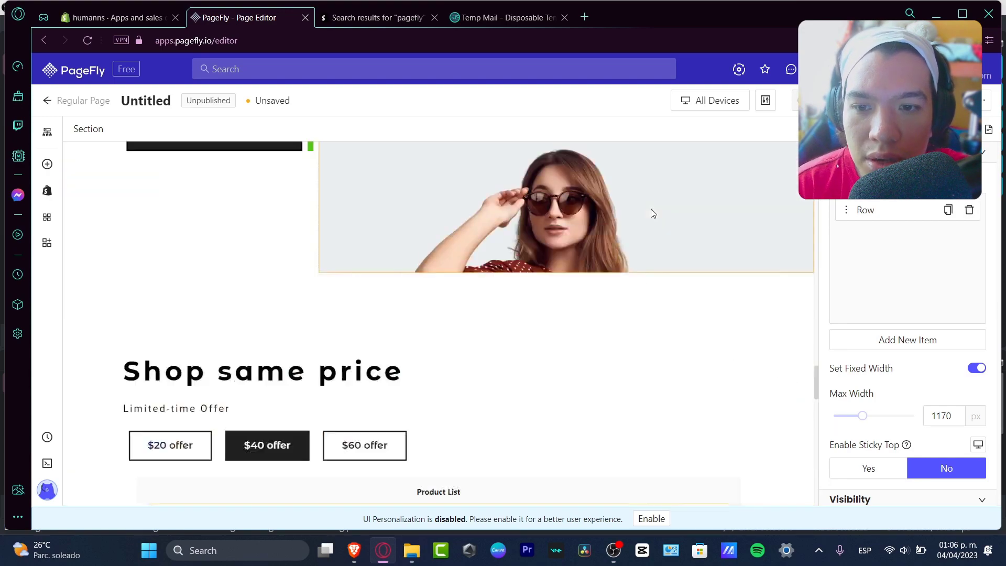
scroll(651, 213, "down", 8)
scroll(652, 211, "up", 20)
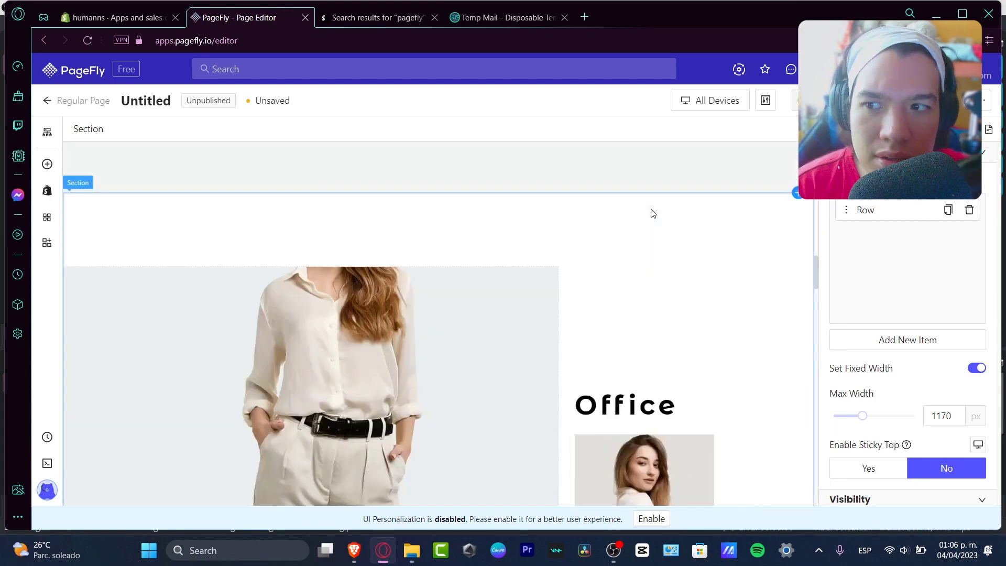
scroll(652, 209, "up", 4)
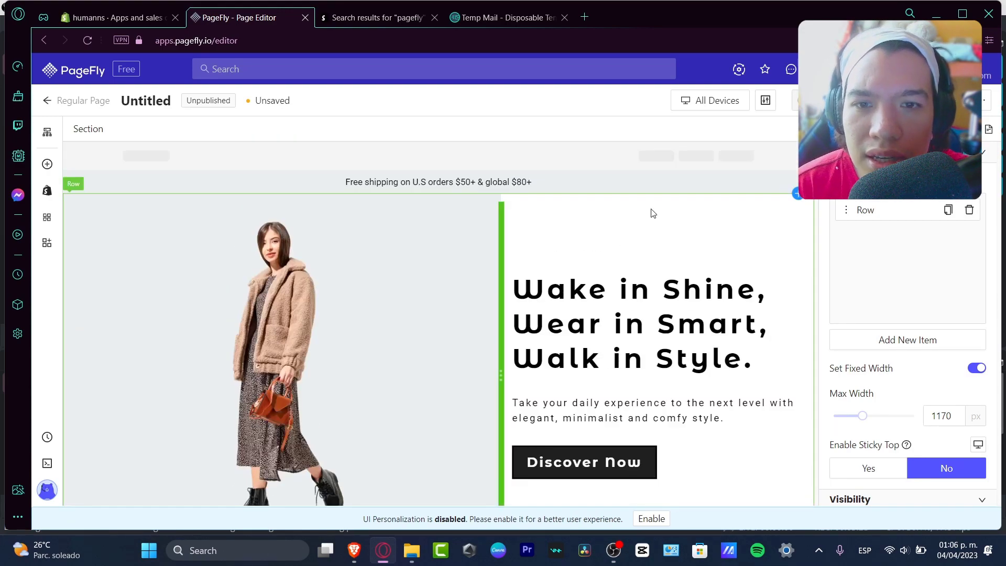
Step: Show the page outline and replace the hero heading with "Spring" and "Sale 30% OFF" on two lines
left_click(48, 138)
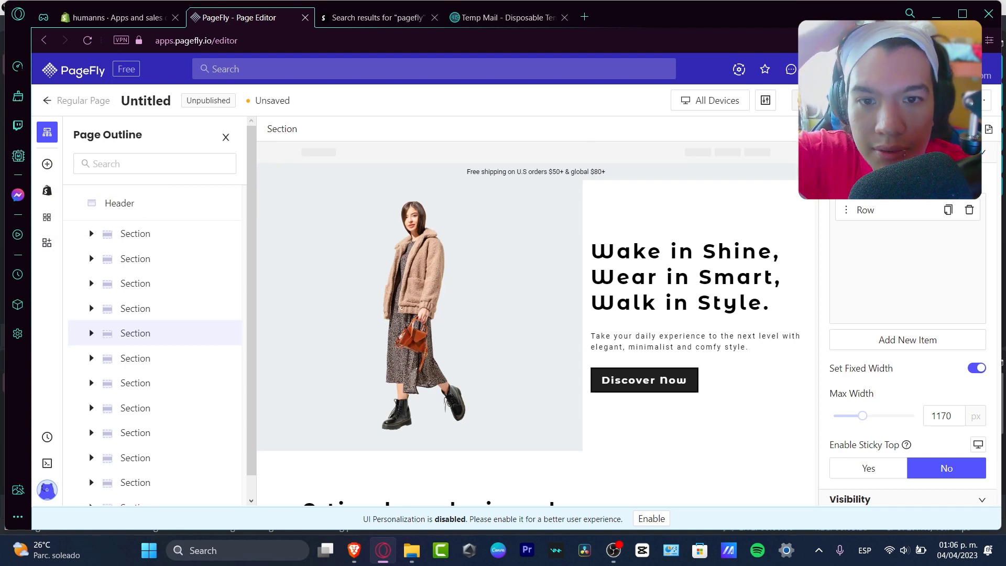
left_click(752, 270)
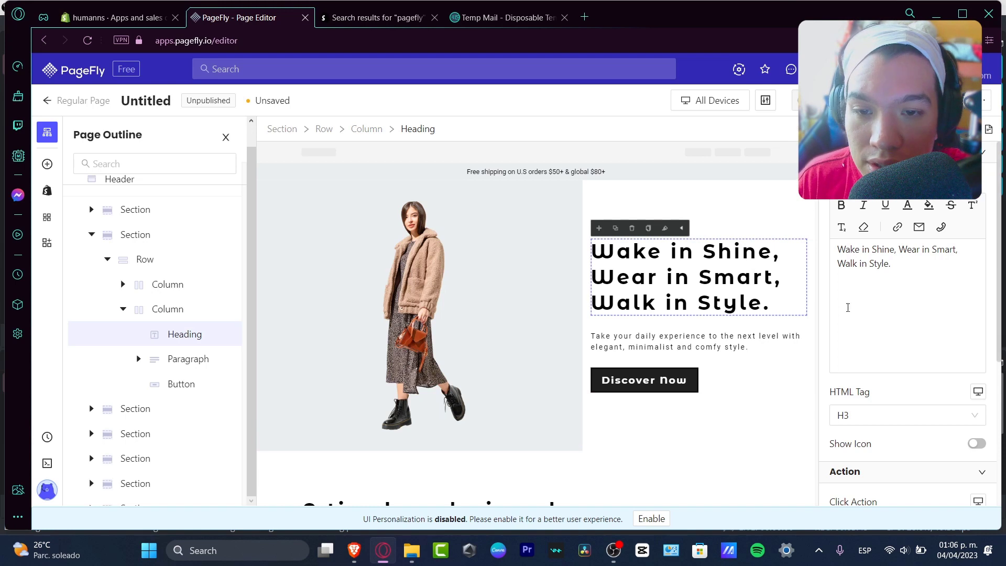
left_click_drag(909, 266, 836, 250)
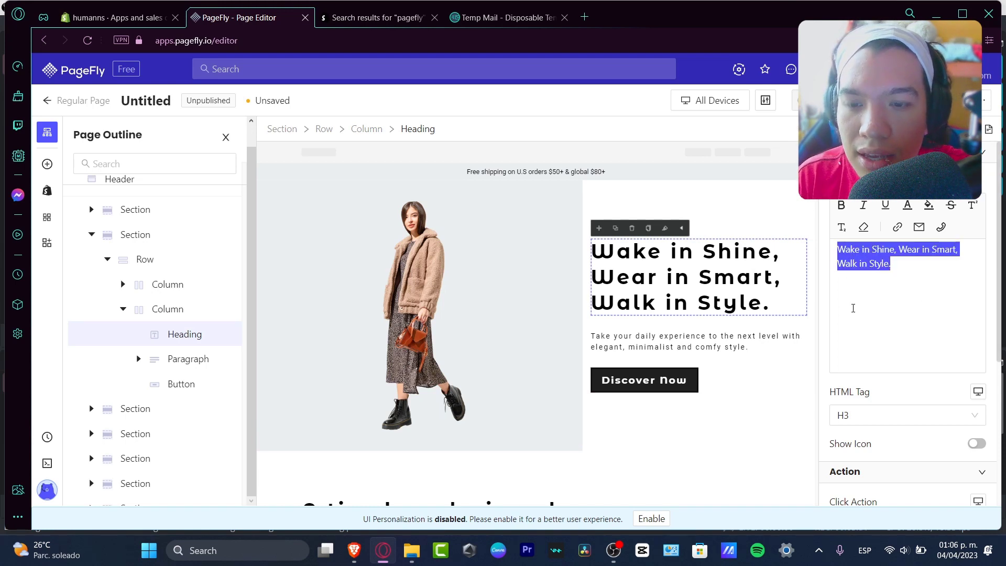
type("Spring")
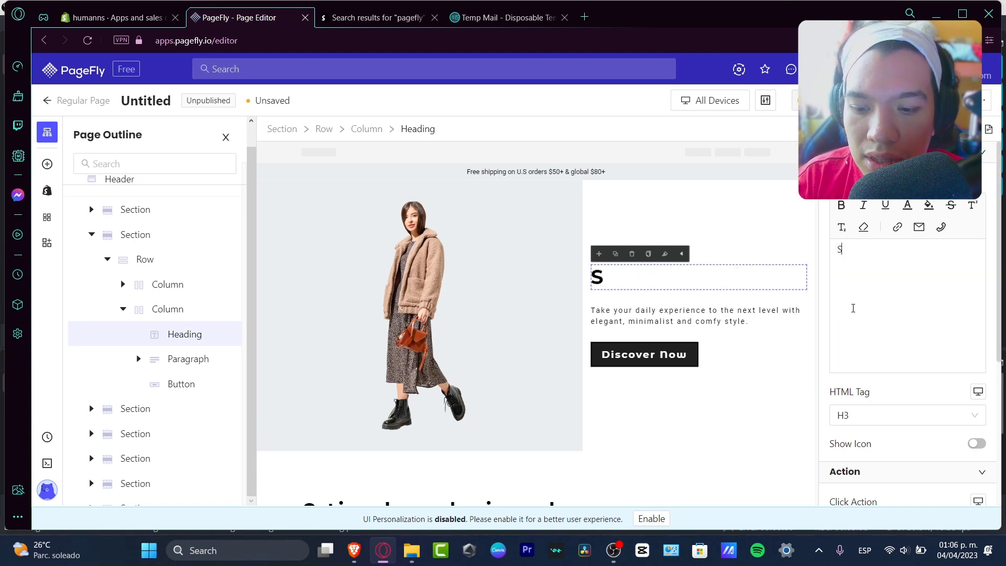
key("Return")
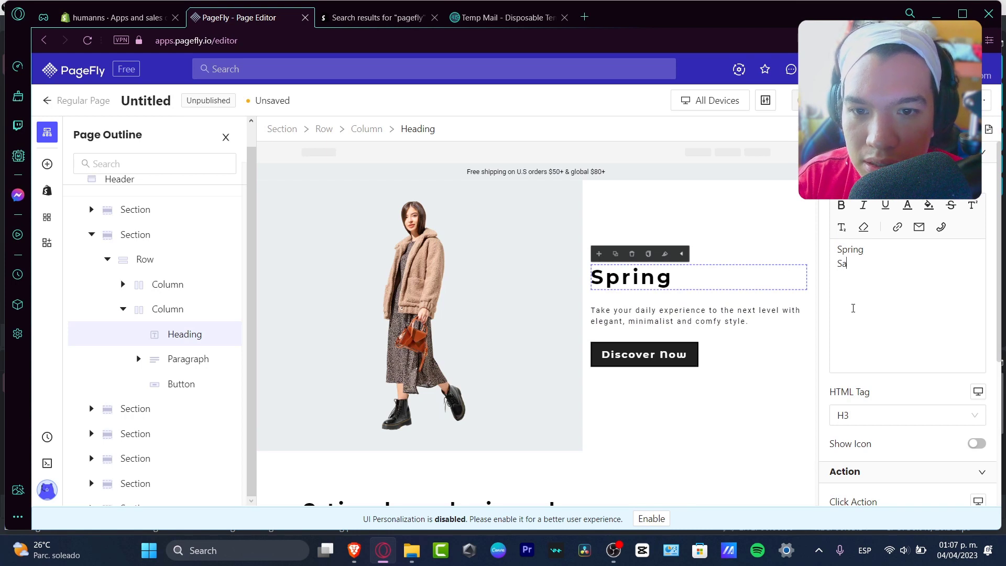
type("Sale 30%%")
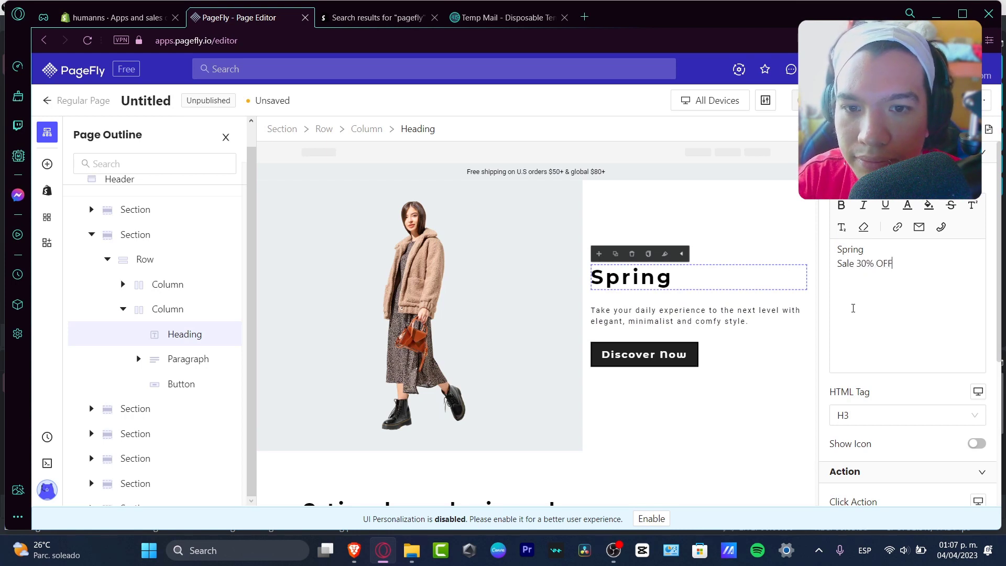
left_click(729, 291)
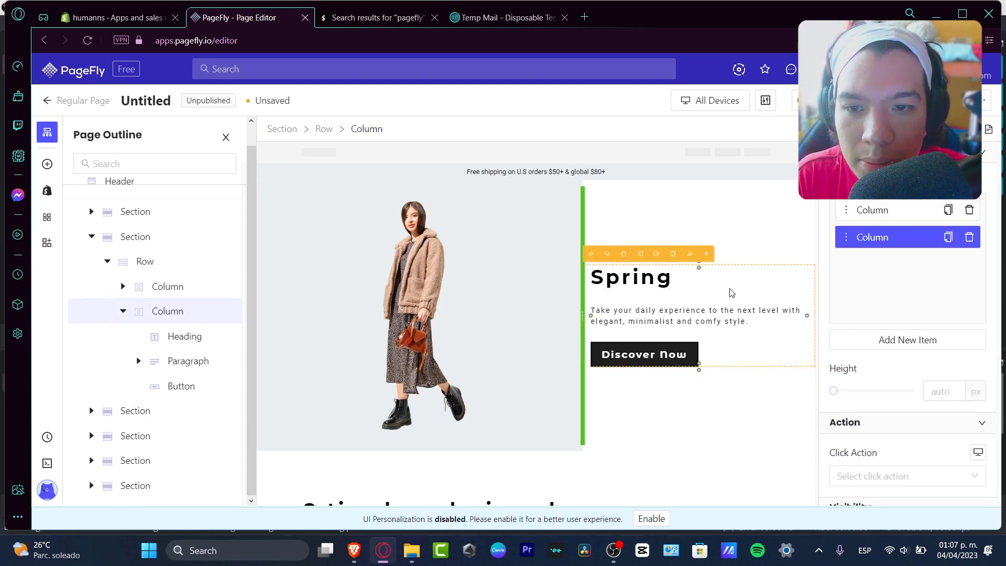
left_click(729, 285)
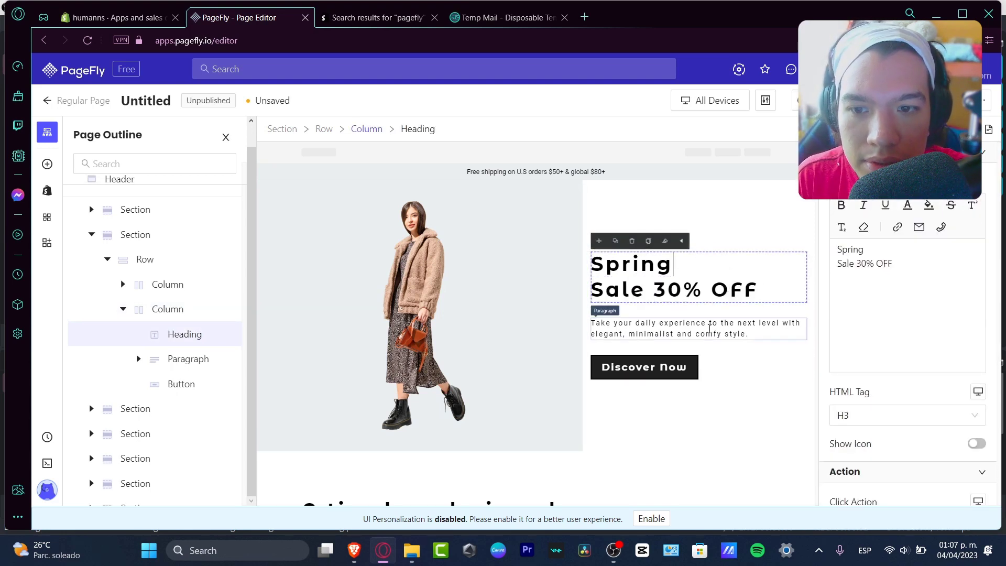
Step: Replace the hero paragraph with "Check out our spring sale clothes up to 40% discount here."
left_click(759, 323)
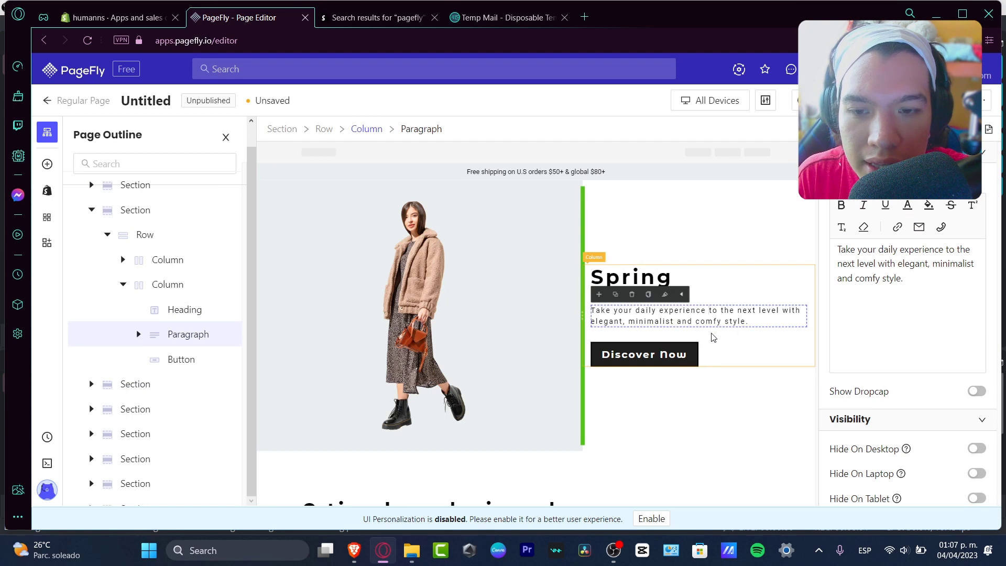
left_click_drag(948, 324, 842, 250)
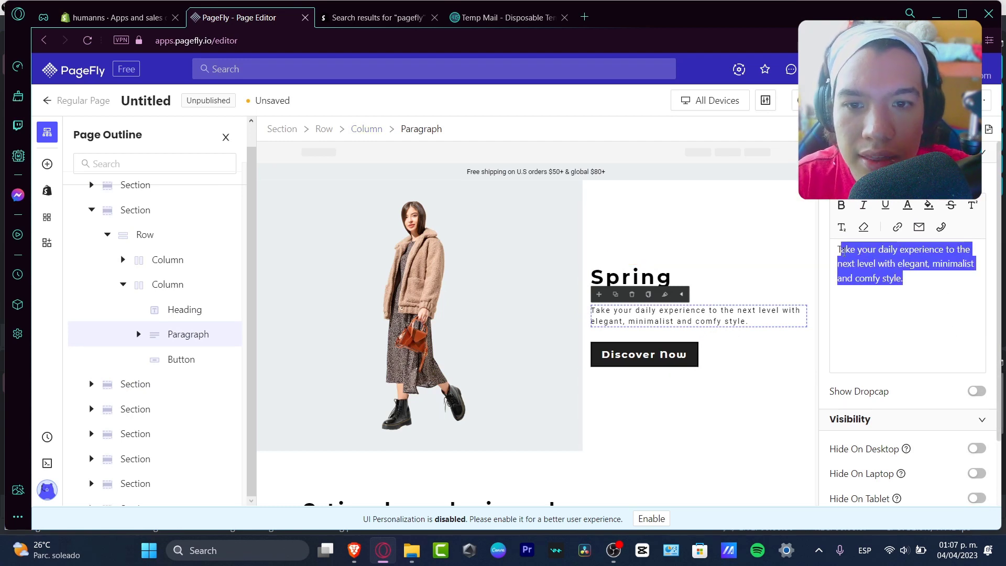
key("BackSpace")
type("cHEC")
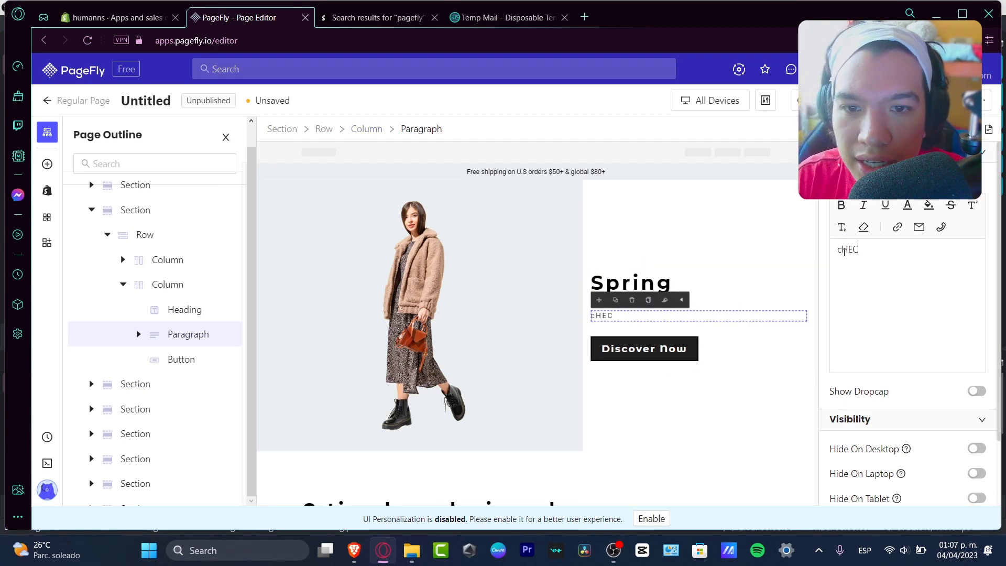
key("BackSpace")
key("BackSpace")
key("BackSpace")
key("BackSpace")
type("Check ")
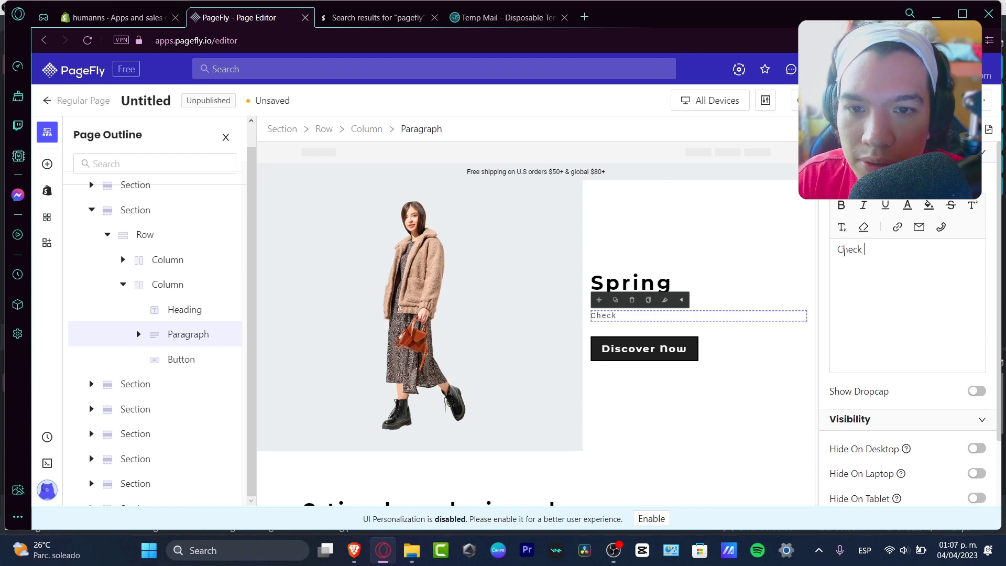
type("out our sp")
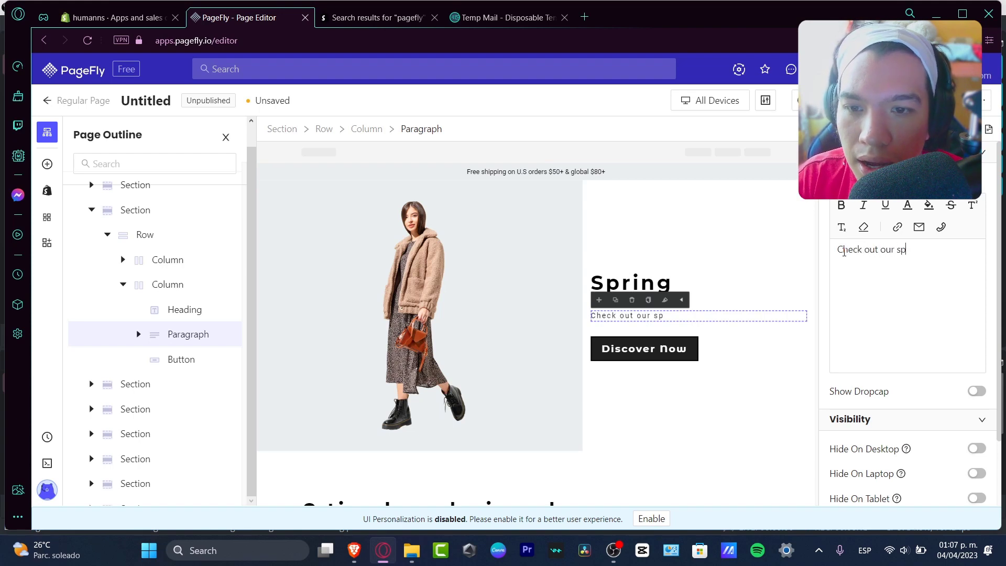
type("ring sale clothes")
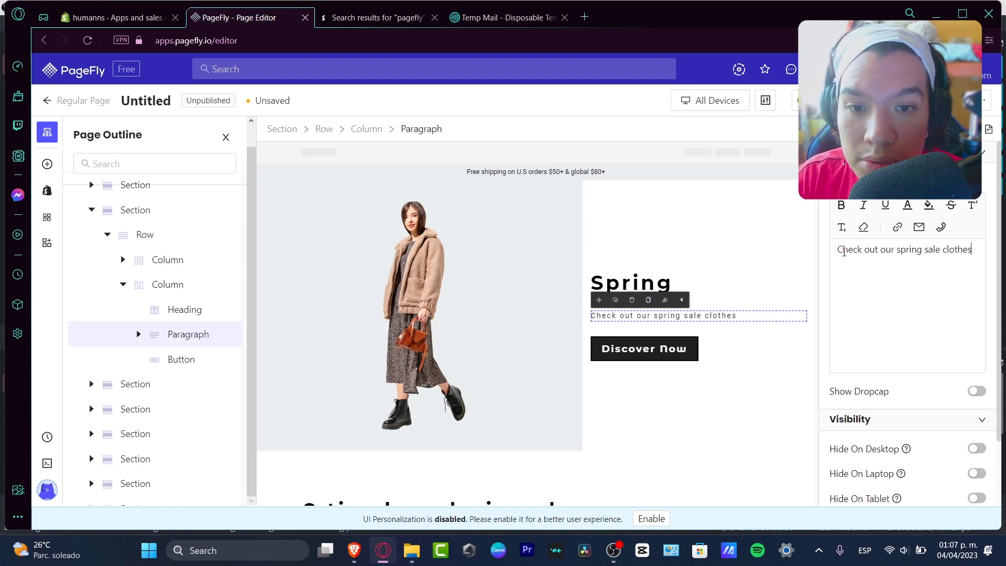
type(" up to 40")
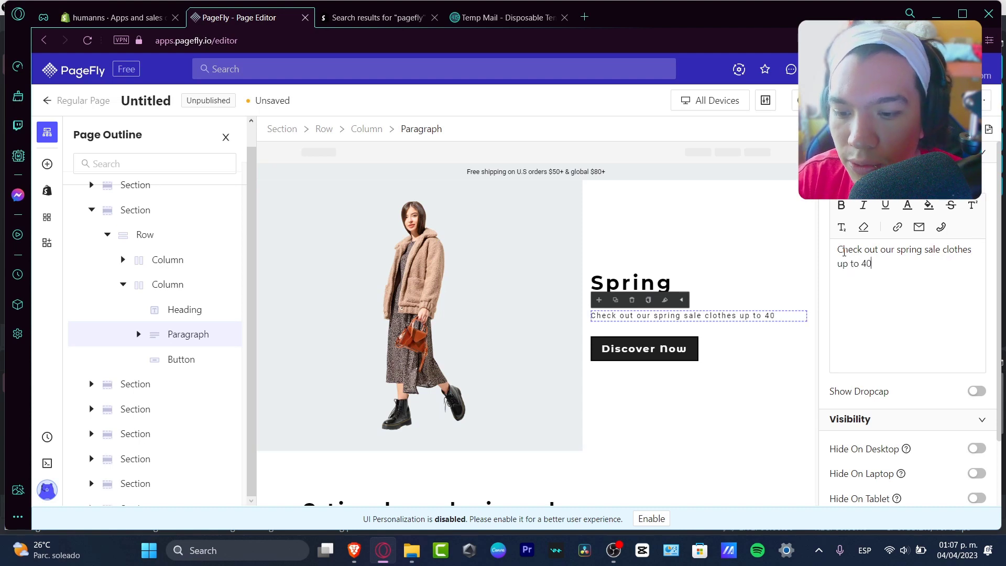
type("% discount here.")
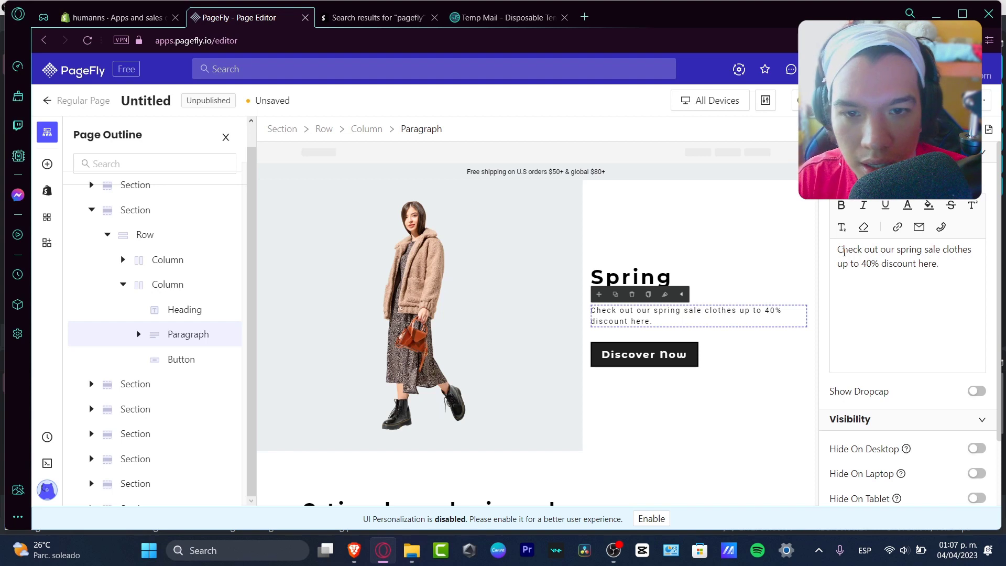
Step: Change the hero button's text to "Shop Now"
left_click(681, 352)
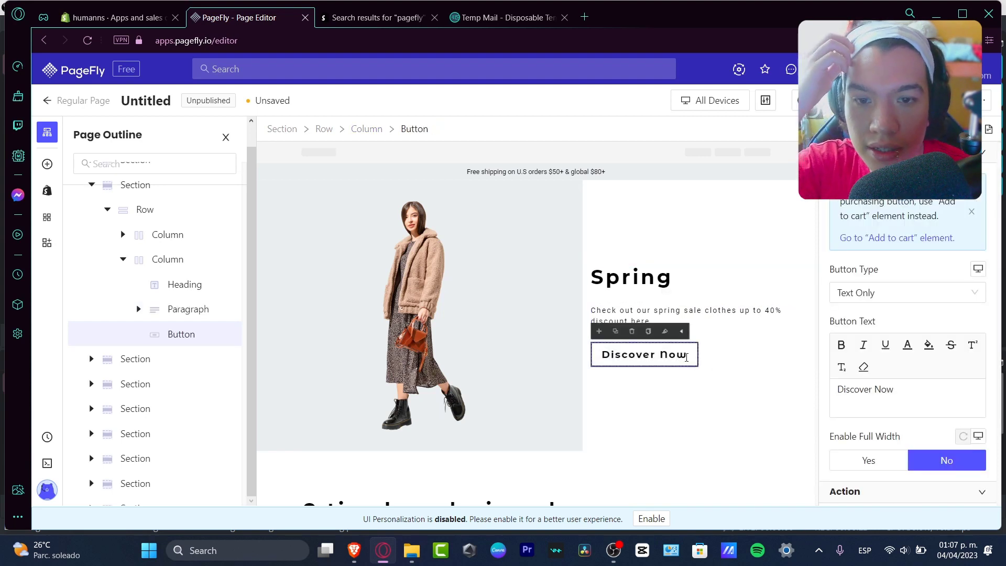
triple_click(869, 387)
left_click(861, 386)
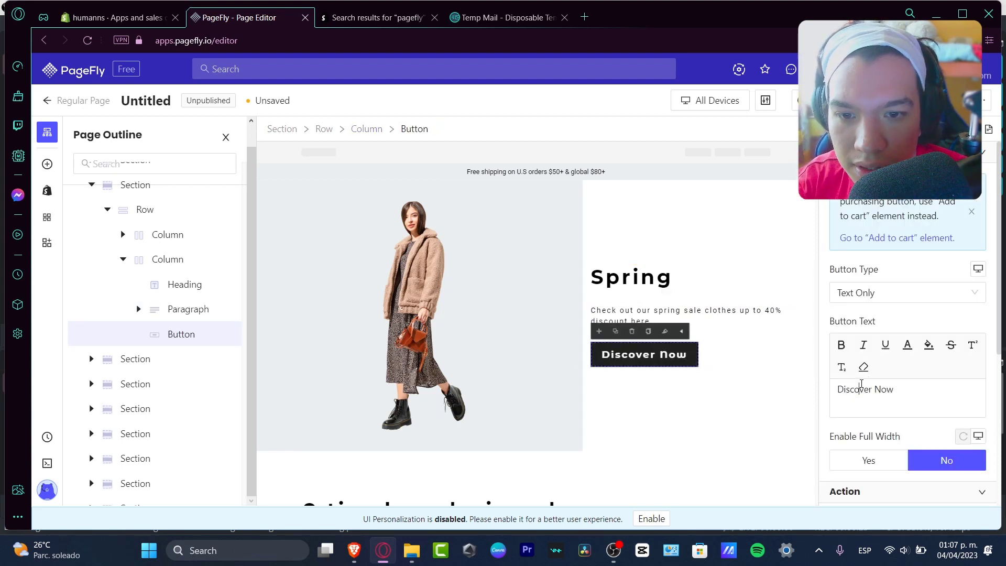
double_click(861, 386)
type("Shop")
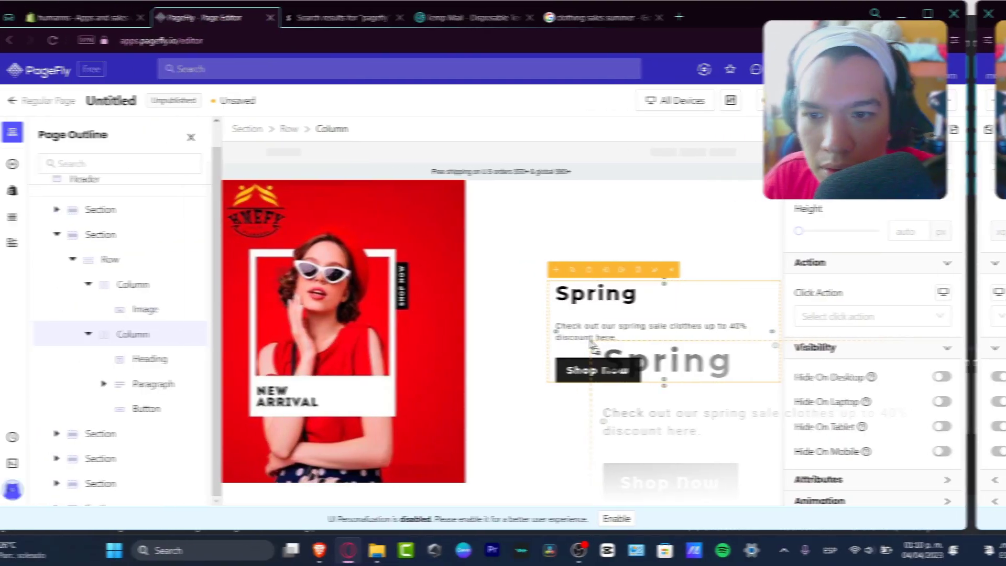
Step: Select the red "New Arrival" hero image to show its settings
left_click_drag(565, 334, 548, 315)
left_click(478, 316)
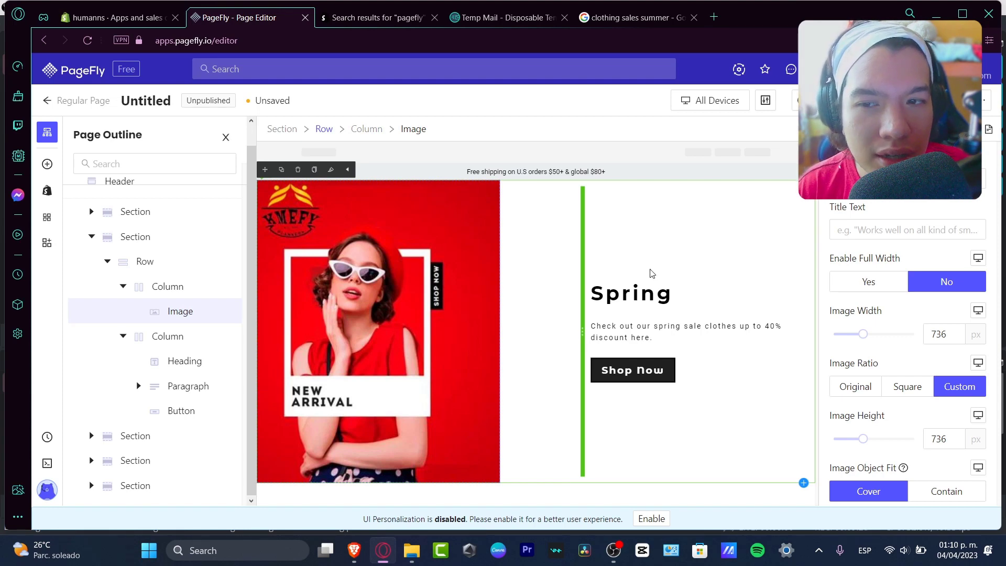
Step: Save the page with the title "Landing Page 30% Discount" and accept the save notice without further reminders
scroll(655, 275, "down", 6)
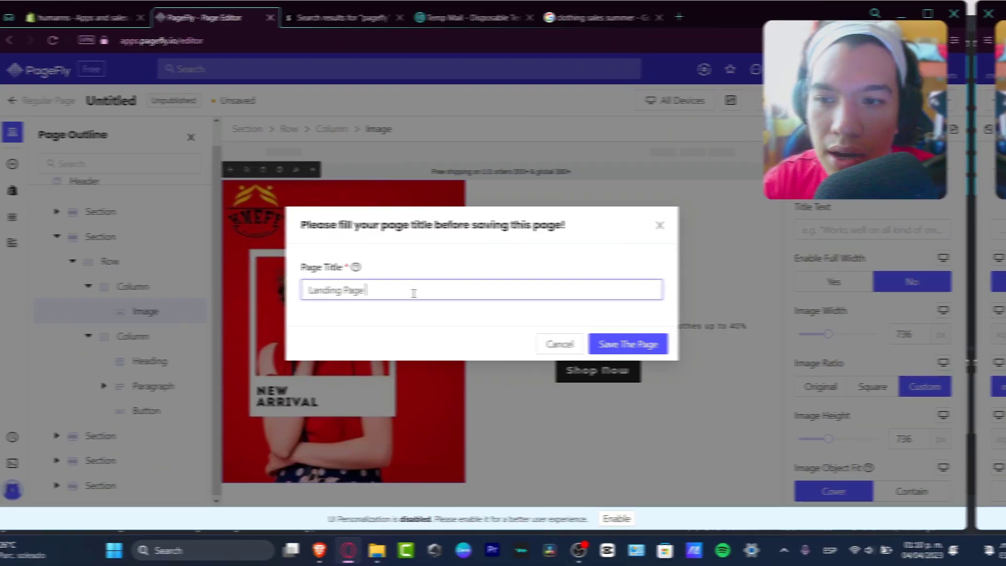
type("3'%")
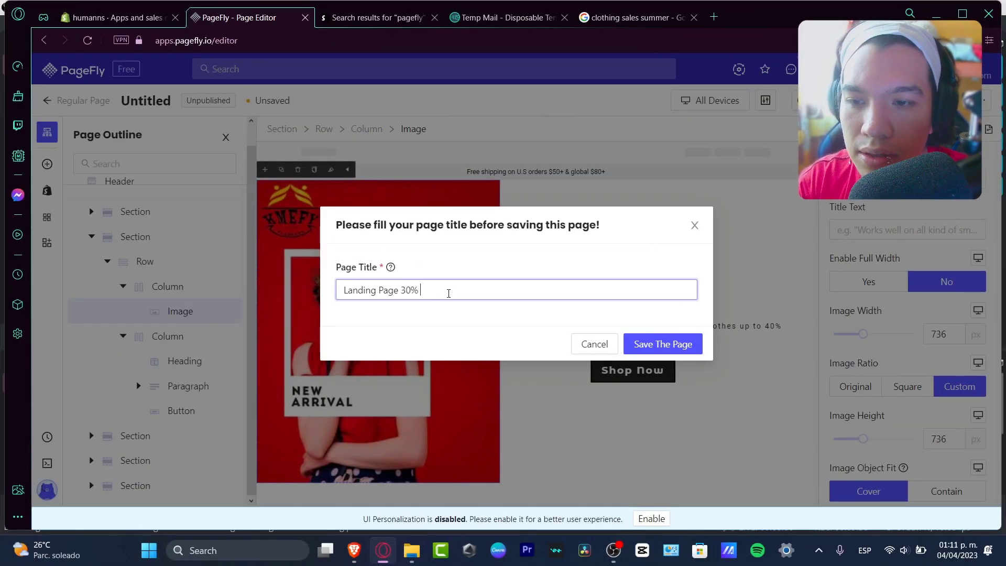
type(" Di")
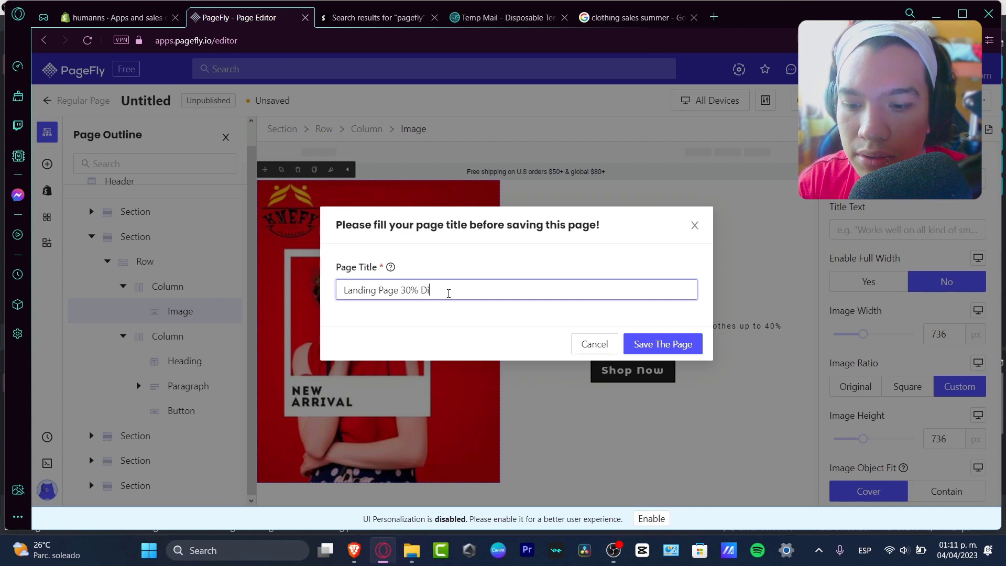
type("scount")
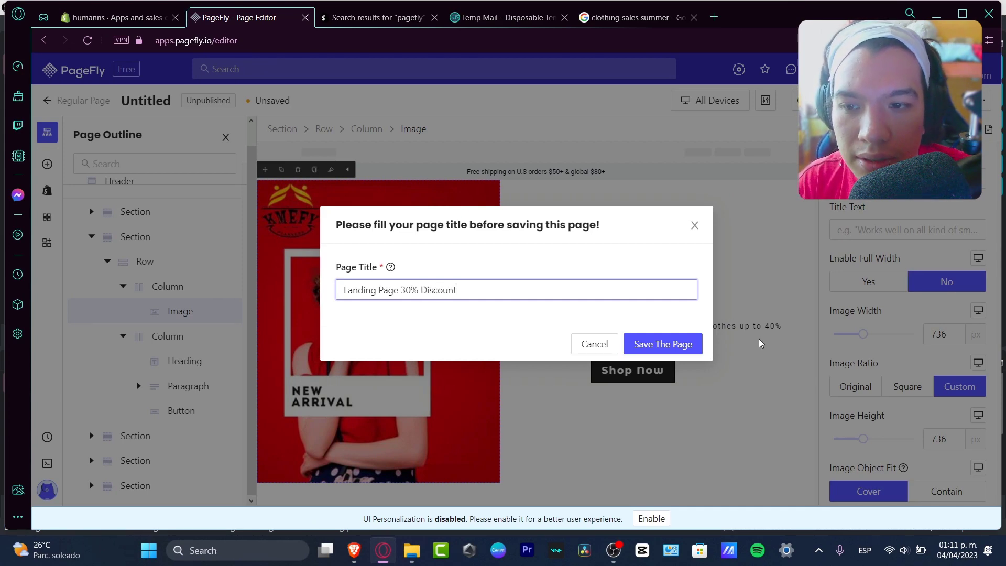
left_click(667, 344)
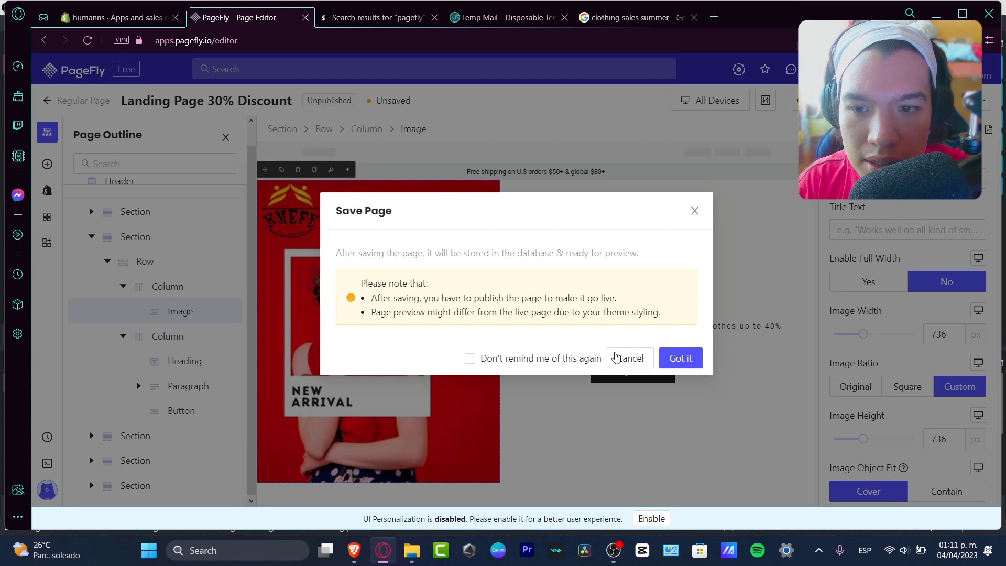
left_click(522, 359)
left_click(679, 361)
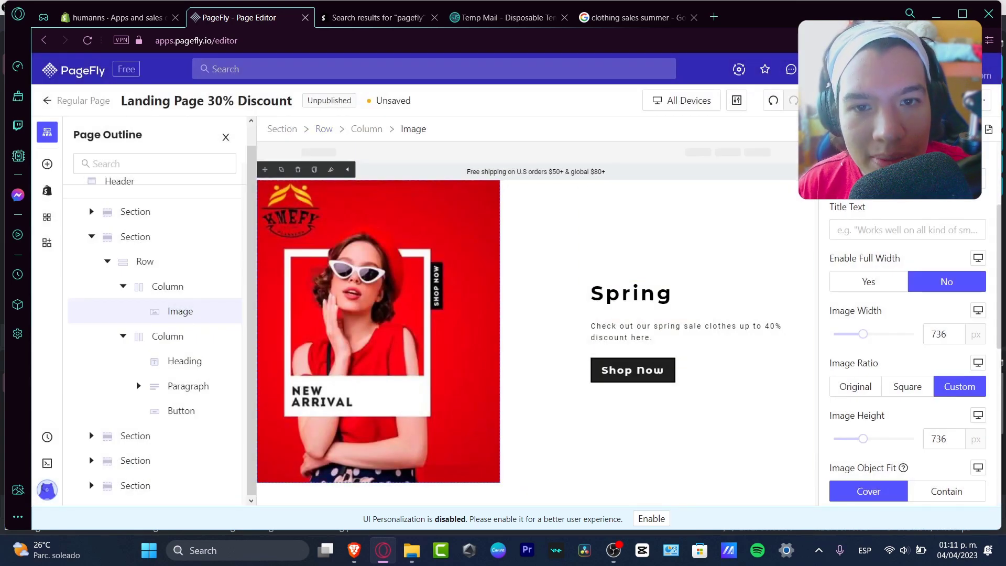
Step: Switch the canvas to the Tablet and Mobile device views and look over the page's mobile layout
left_click(700, 101)
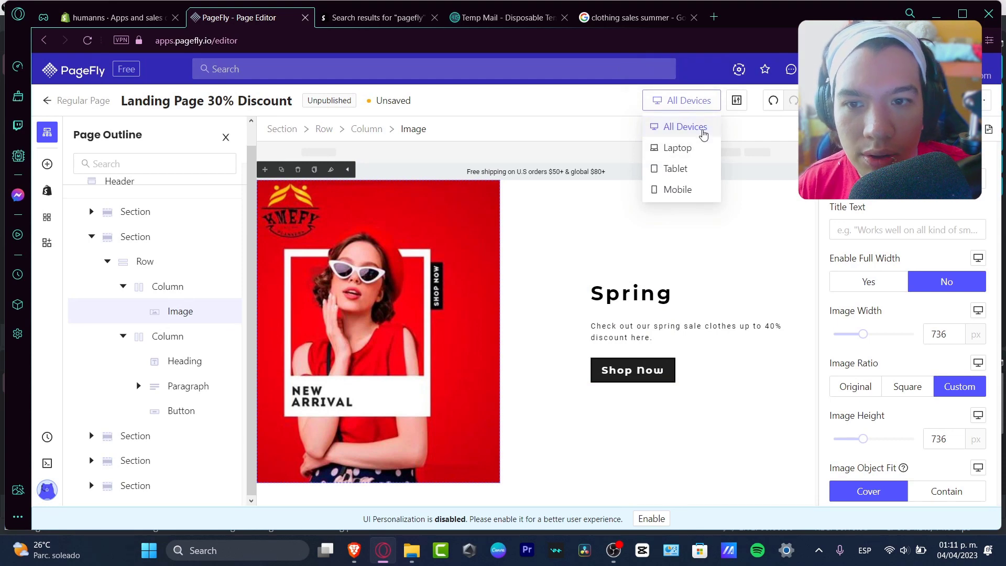
left_click(698, 170)
mouse_move(704, 106)
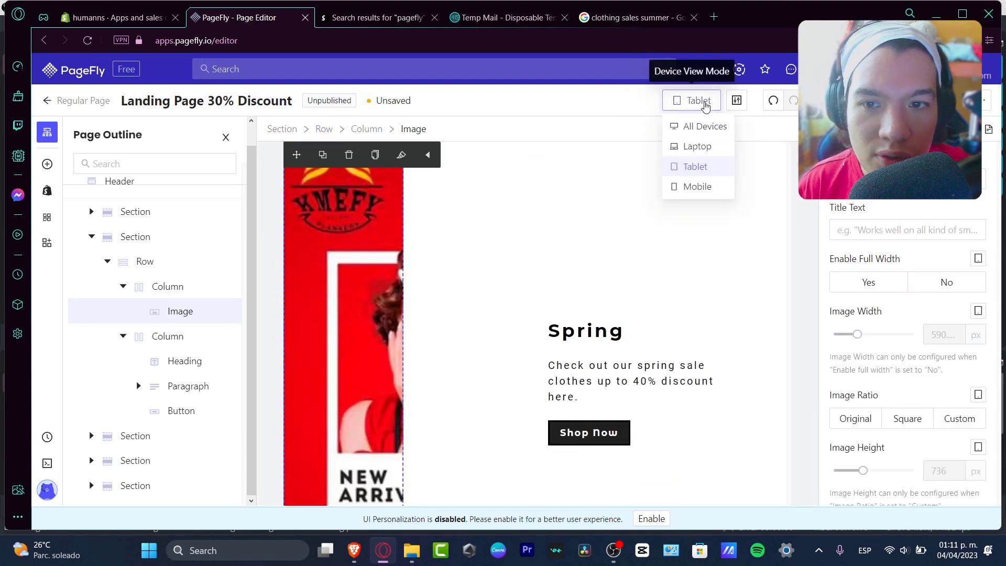
left_click(701, 188)
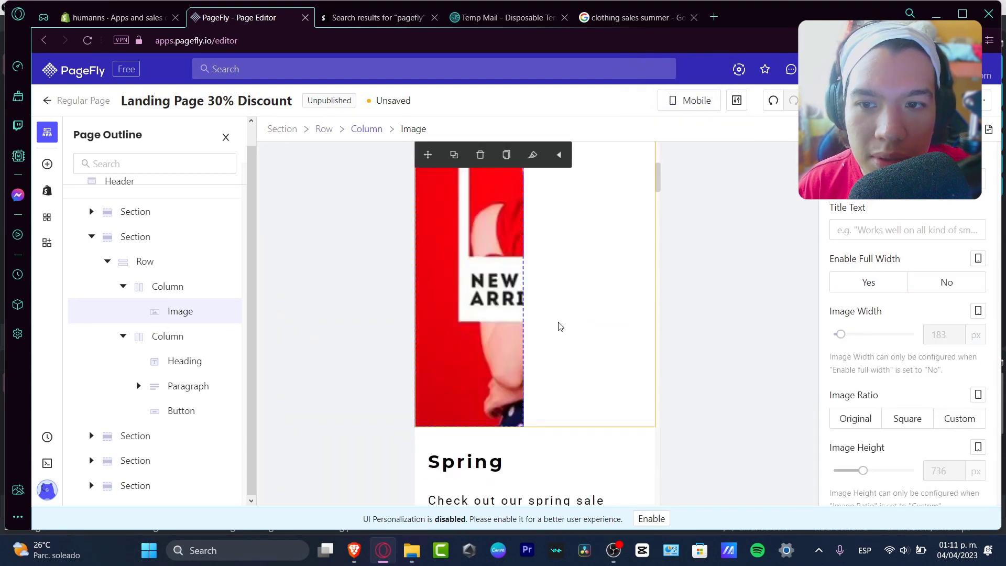
scroll(560, 327, "down", 20)
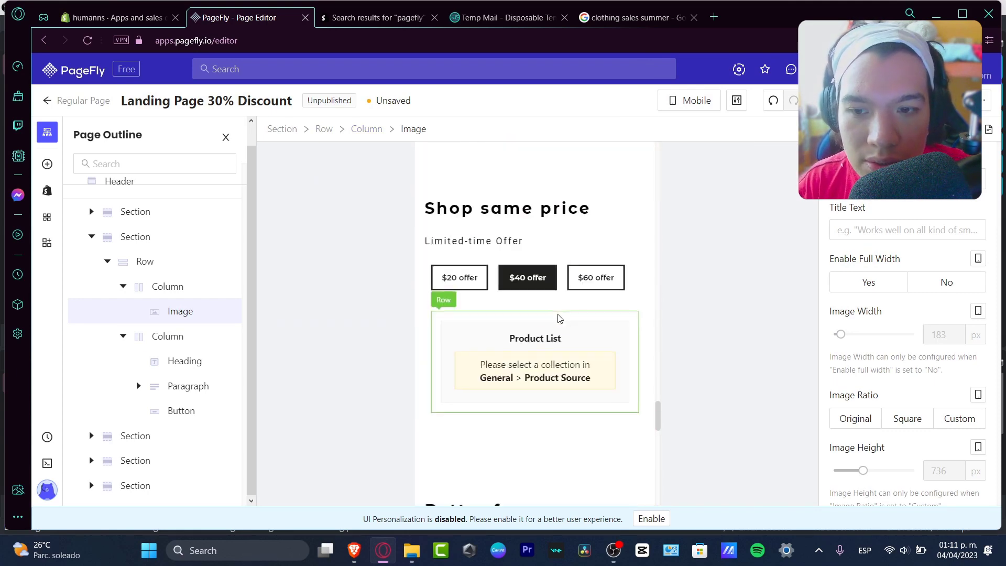
scroll(559, 317, "up", 10)
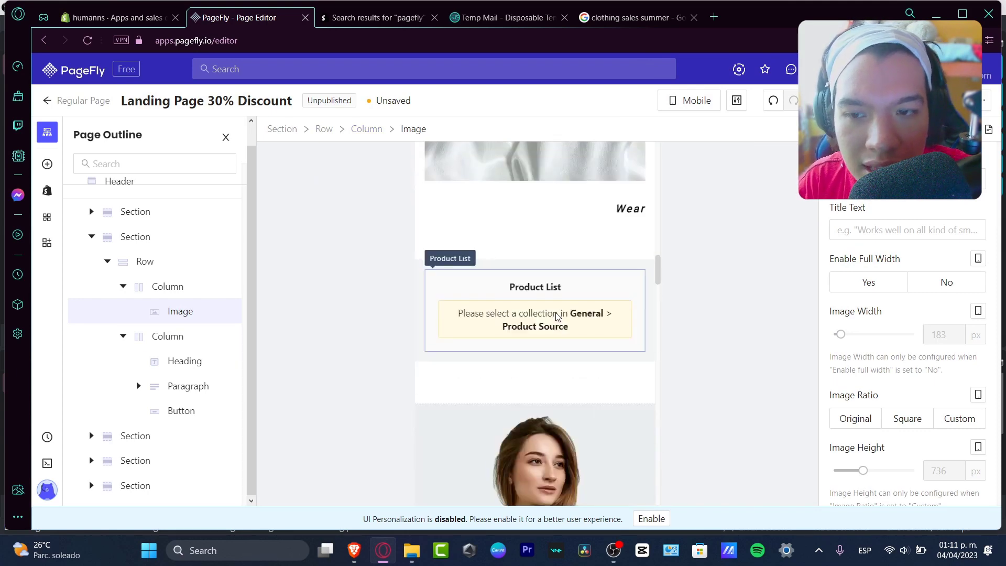
scroll(556, 314, "up", 5)
Step: Save the page and enable Auto Save for it with "Don't ask me again" ticked
key("ctrl+s")
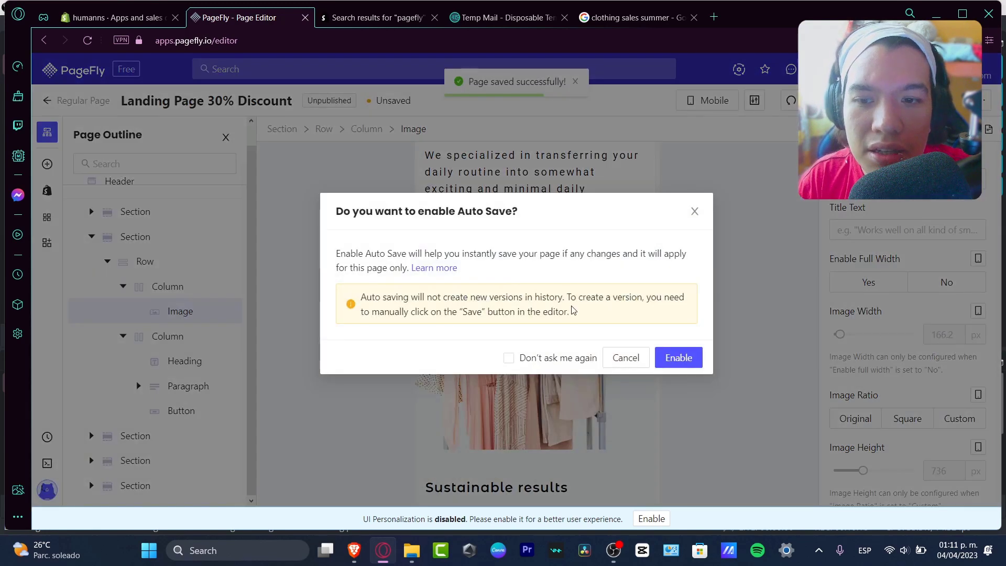
left_click(588, 360)
left_click(675, 365)
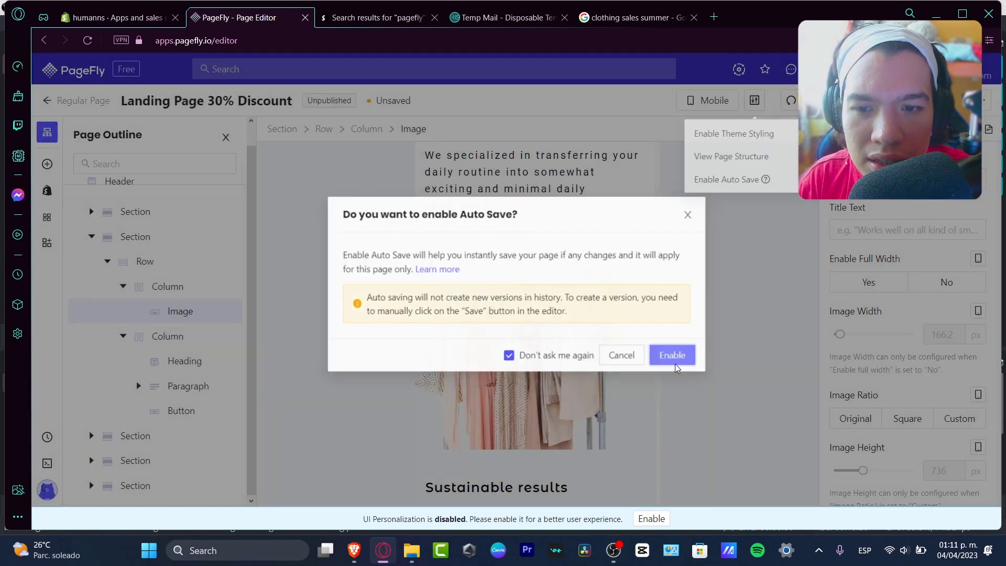
Step: In mobile view, make the hero image full width with the Original ratio and move it below the "Shop Now" button
scroll(620, 379, "up", 10)
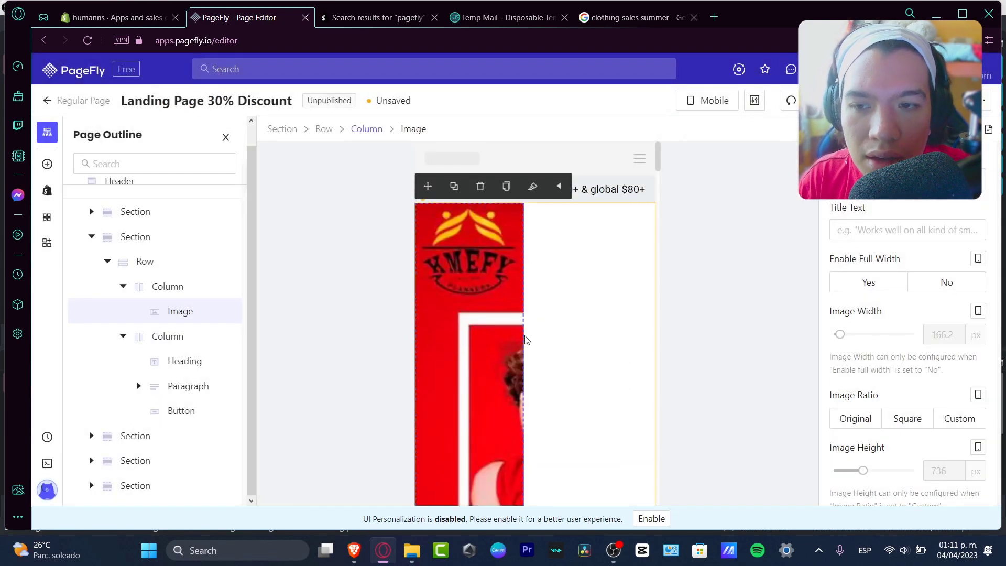
left_click(872, 285)
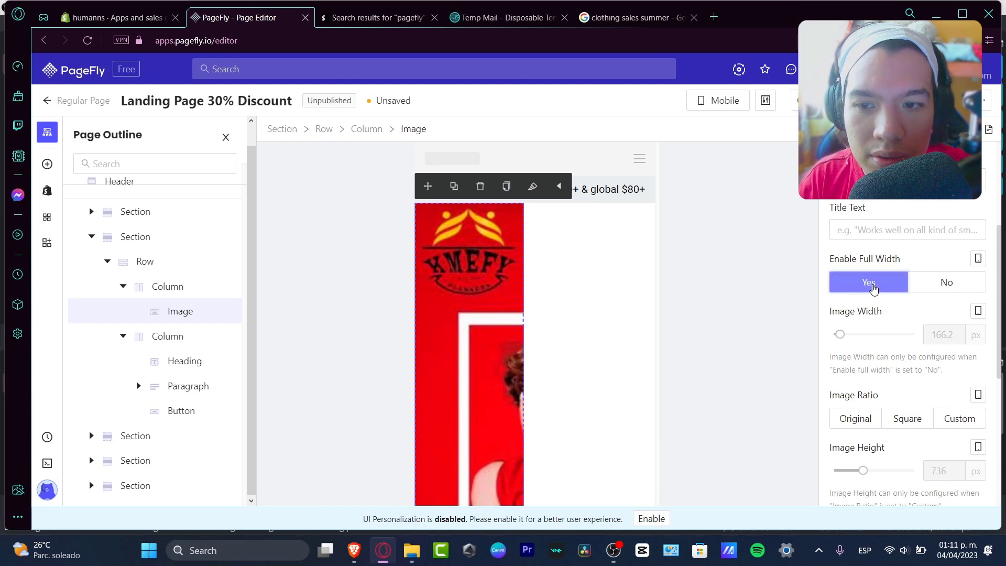
left_click(892, 424)
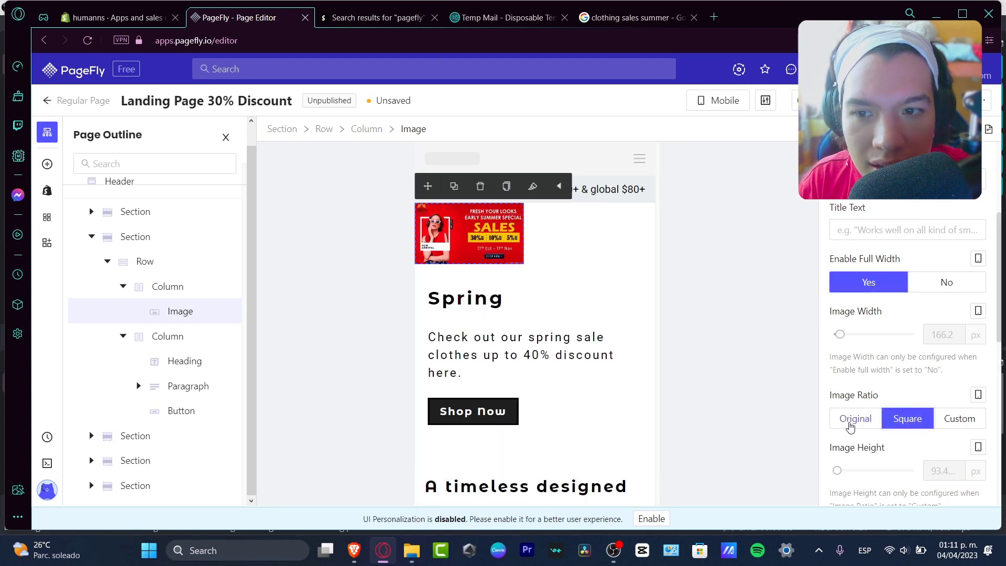
left_click(847, 423)
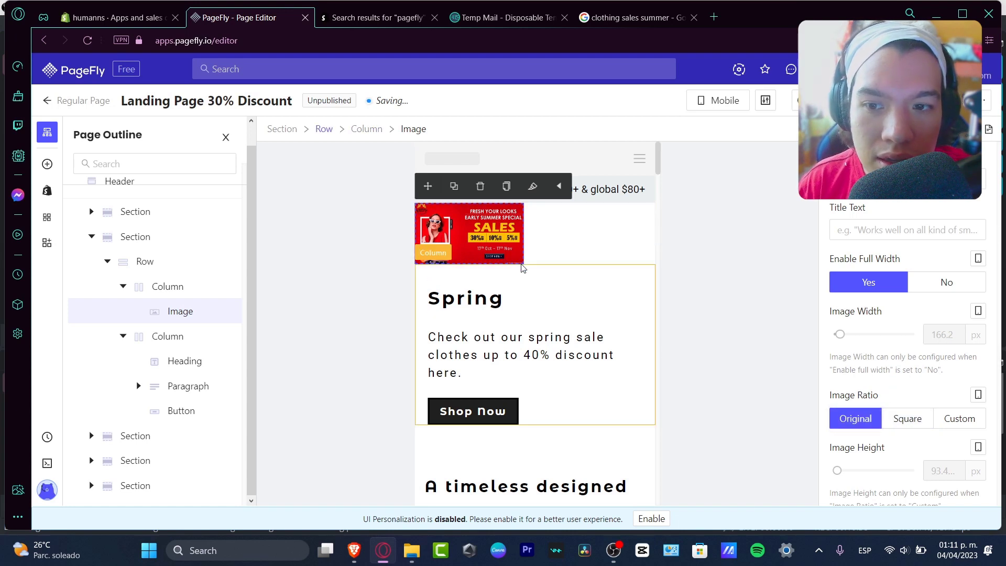
left_click_drag(522, 264, 529, 419)
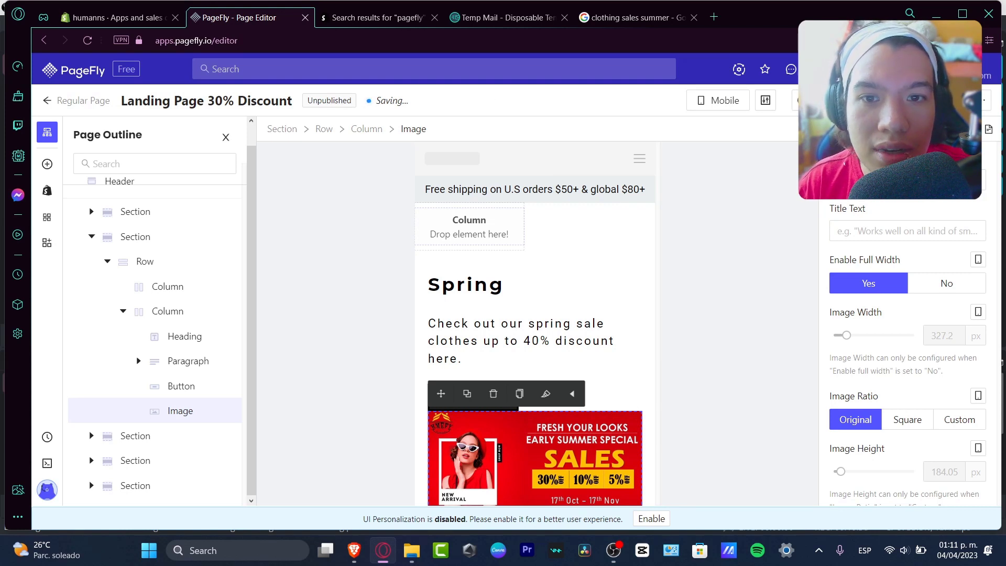
Step: Publish the page at the URL ending "landing-page-30-discount", using the free publishable slot
left_click(947, 100)
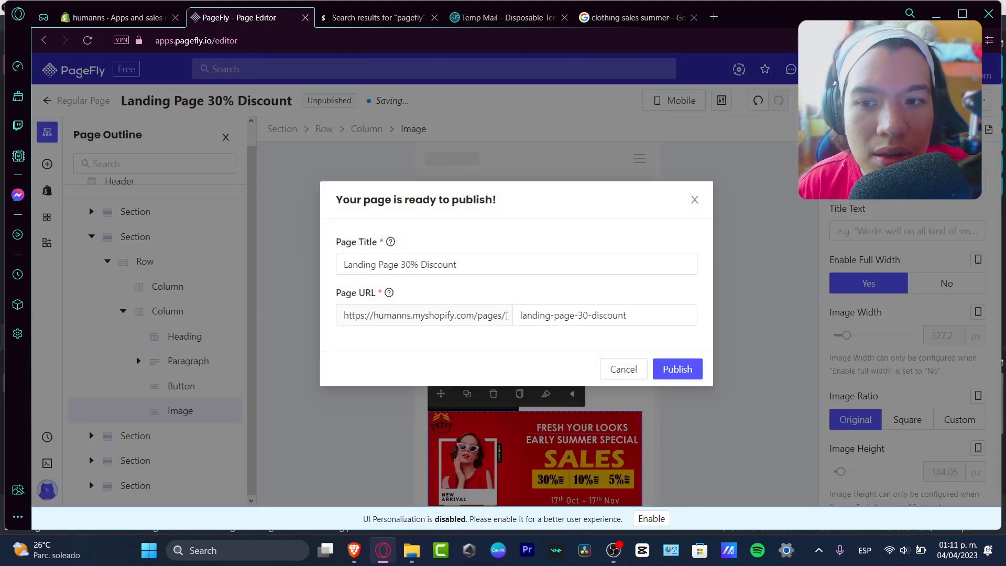
left_click(542, 315)
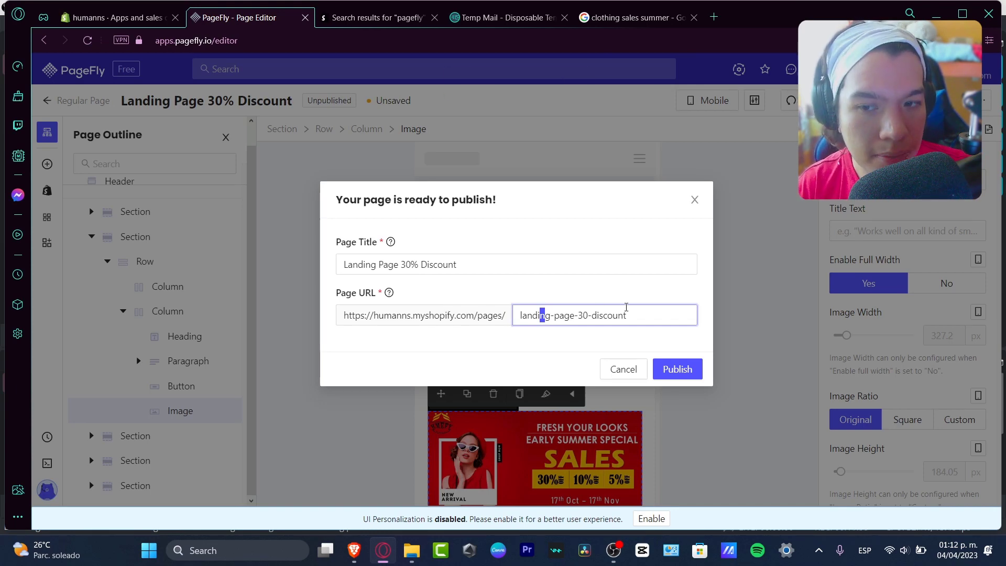
left_click(681, 366)
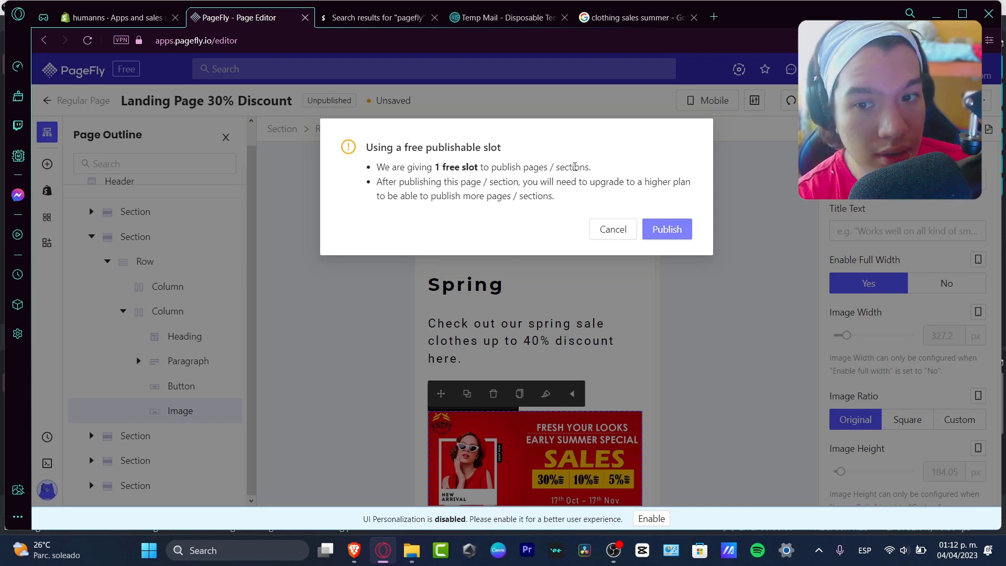
left_click(680, 227)
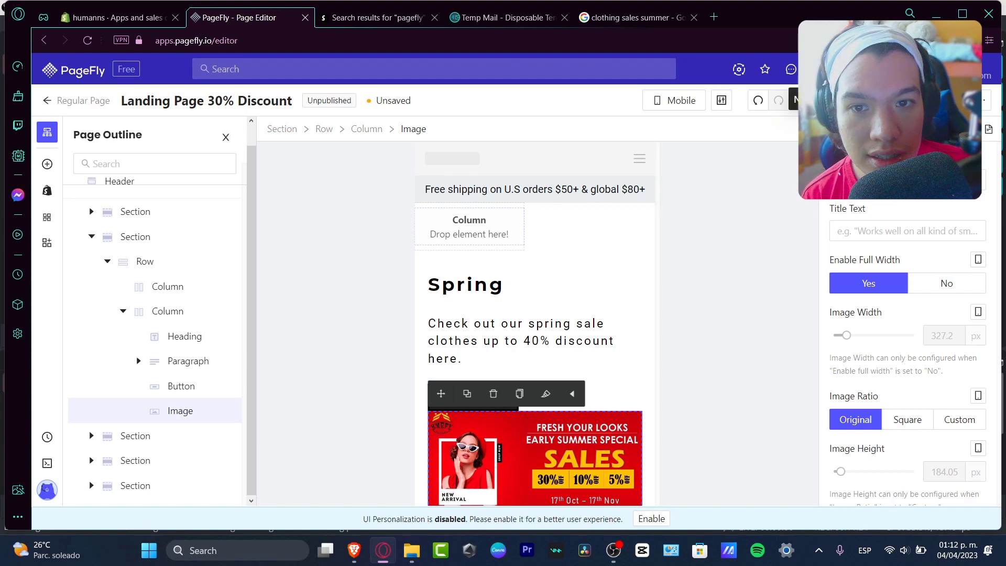
Step: Try to publish the landing page again with the same title and URL
left_click(817, 69)
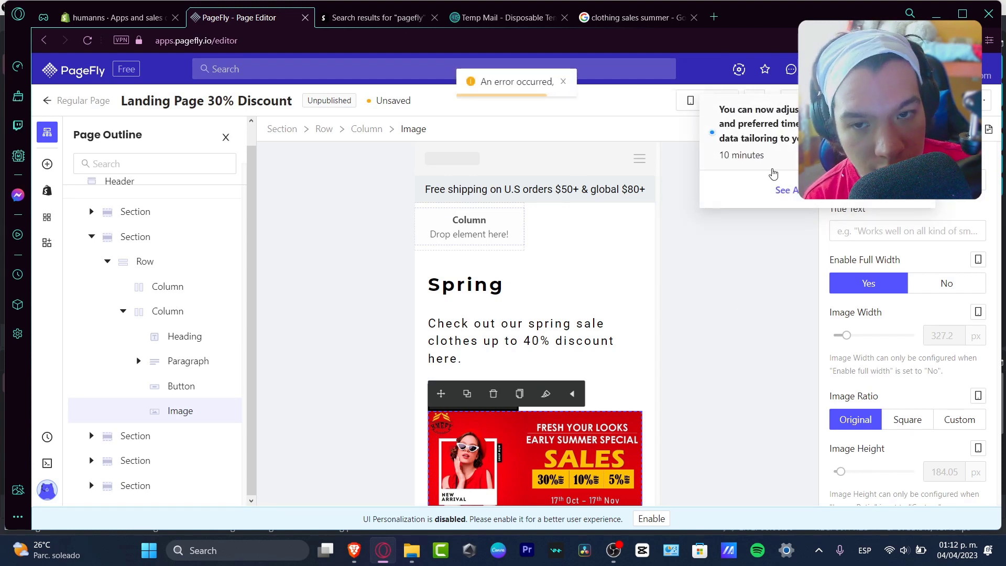
left_click(738, 322)
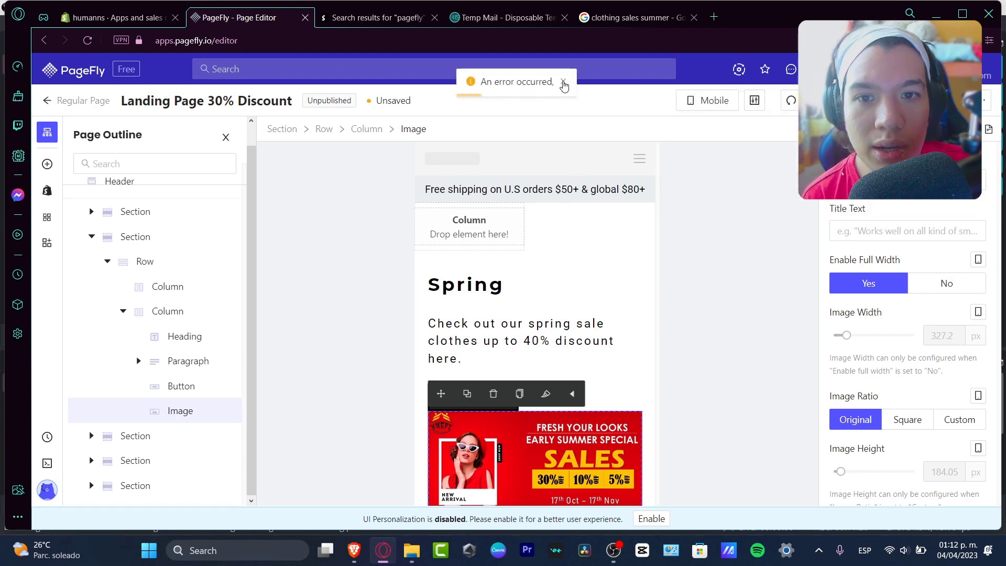
left_click(943, 100)
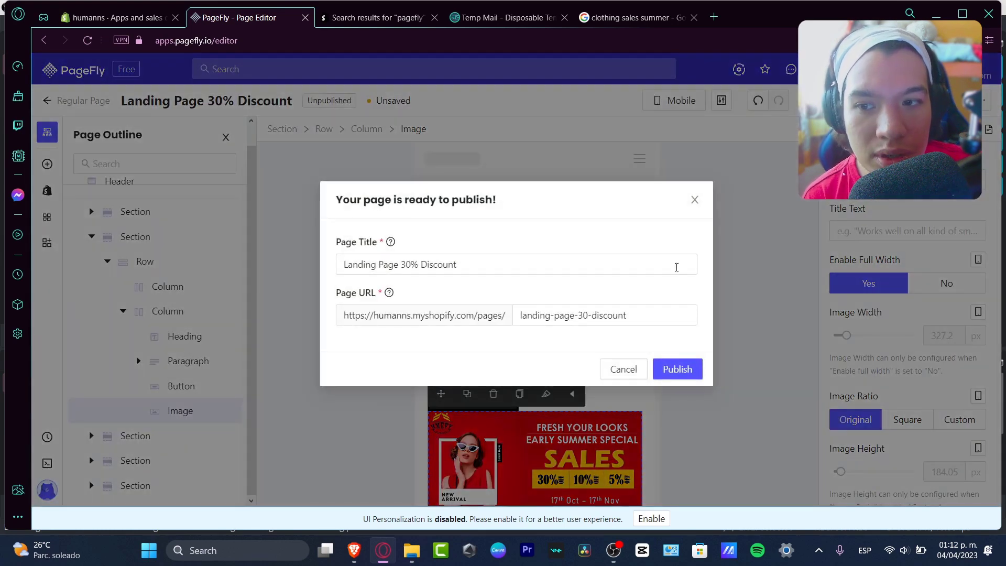
left_click(689, 368)
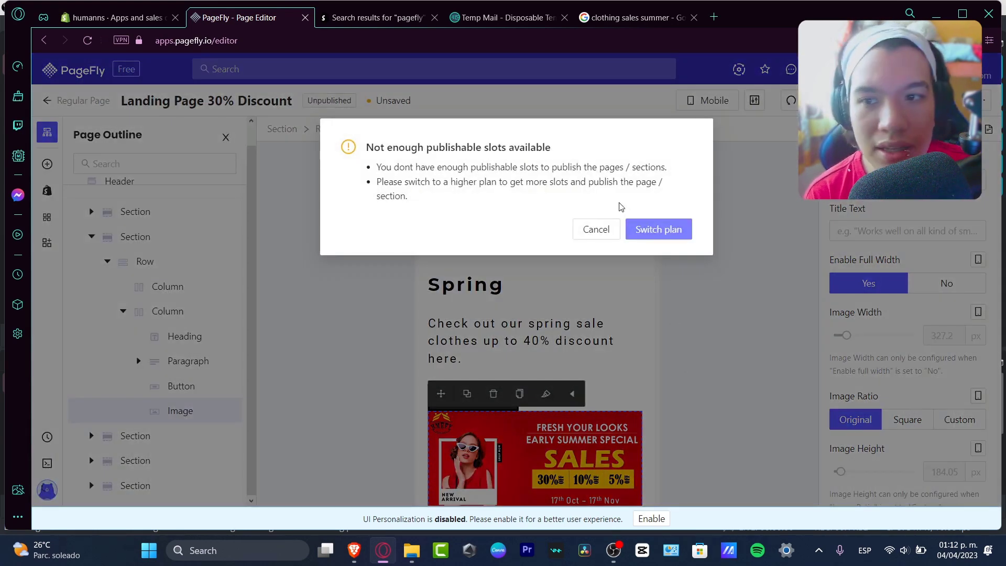
Step: Switch to the Shopify admin, open "Landing Page 30% Discount" from the online store's pages, and collapse the trial notice
left_click(132, 23)
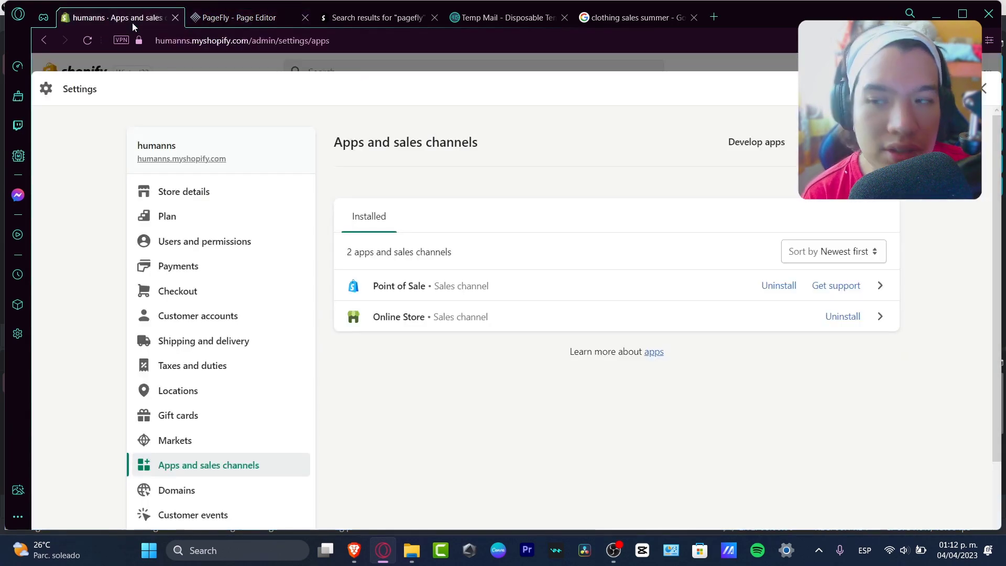
left_click(160, 65)
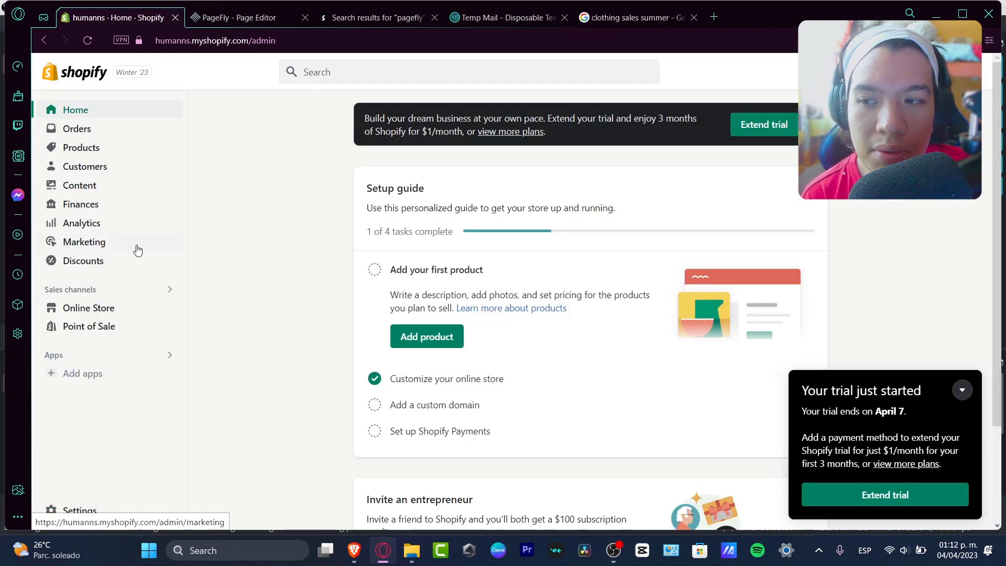
left_click(117, 308)
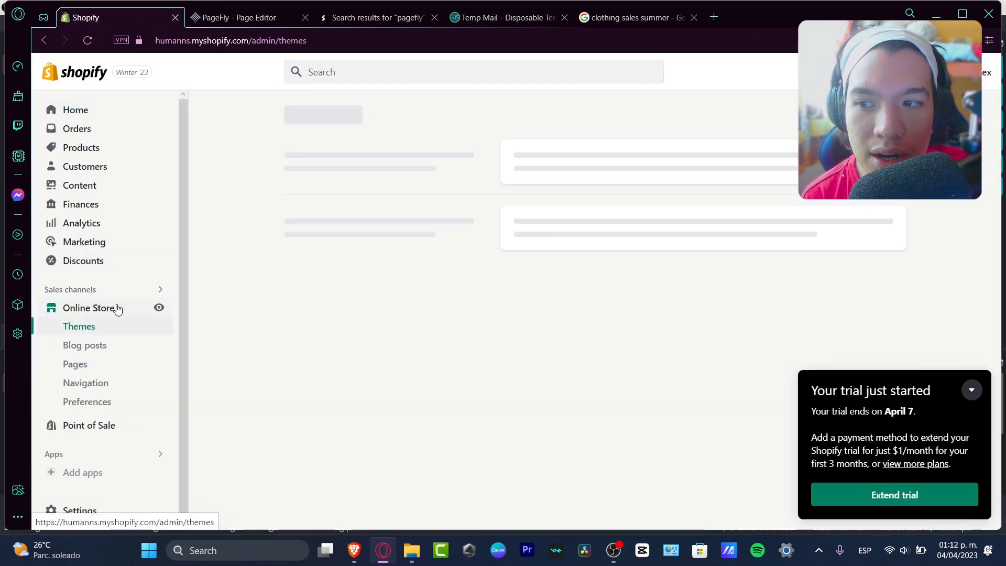
left_click(92, 368)
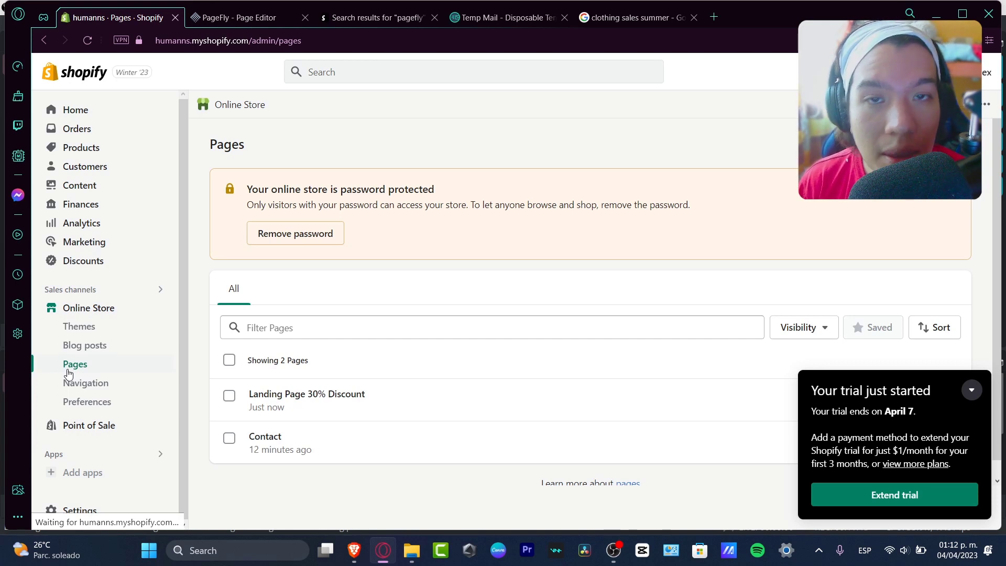
scroll(521, 381, "down", 1)
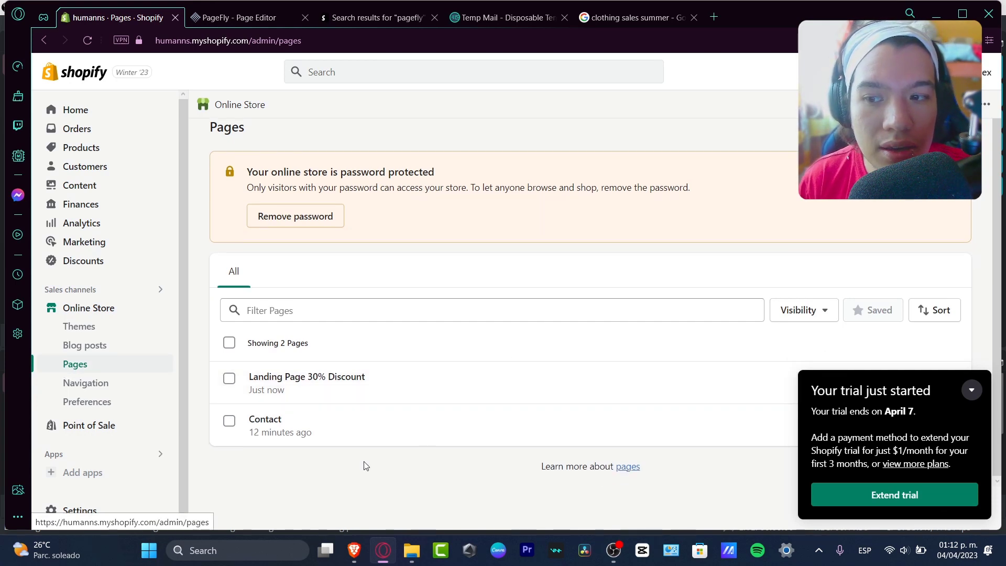
left_click(348, 385)
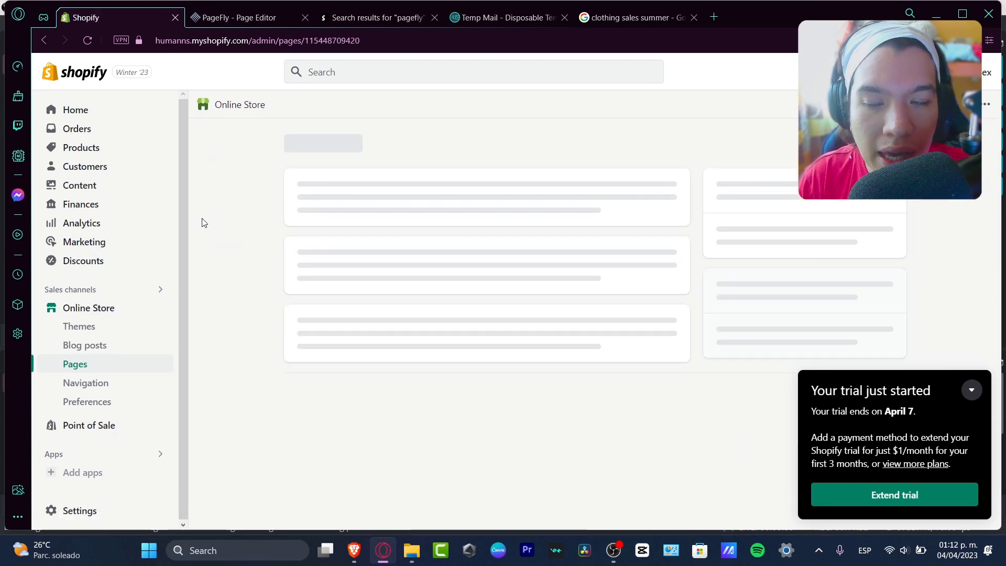
left_click(971, 394)
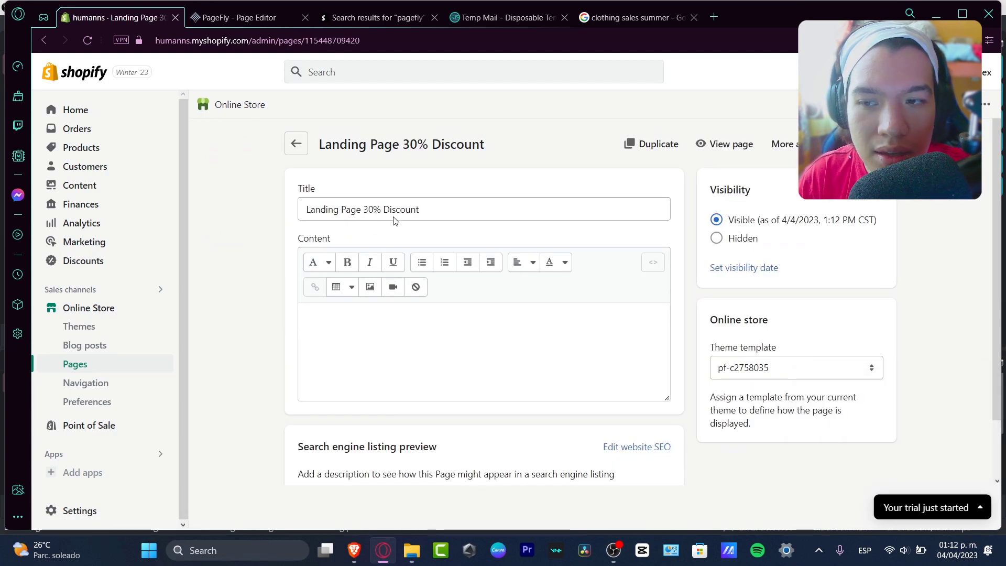
Step: View the landing page in the storefront preview and examine its sections from the hero to the email signup form
scroll(422, 340, "down", 2)
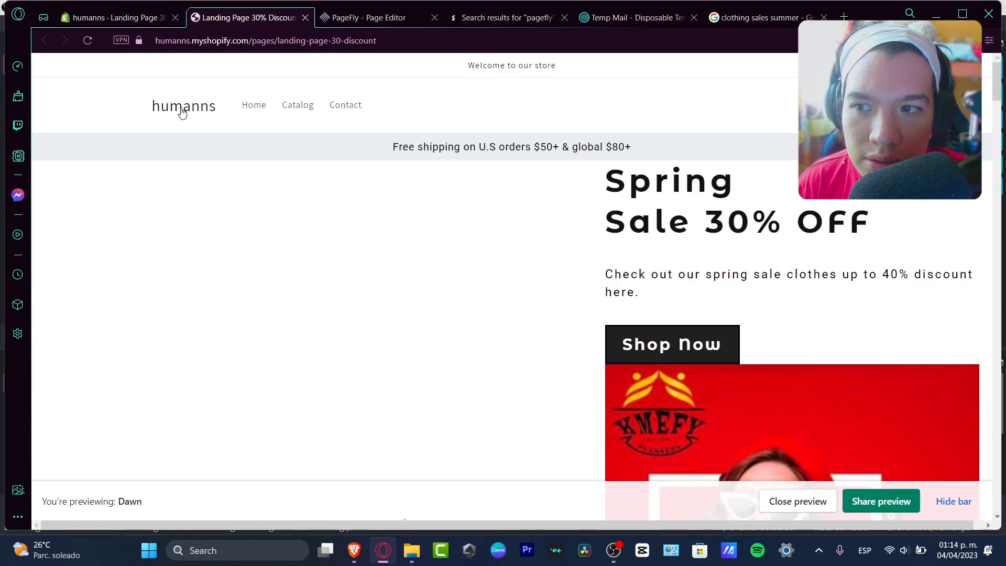
scroll(715, 209, "down", 10)
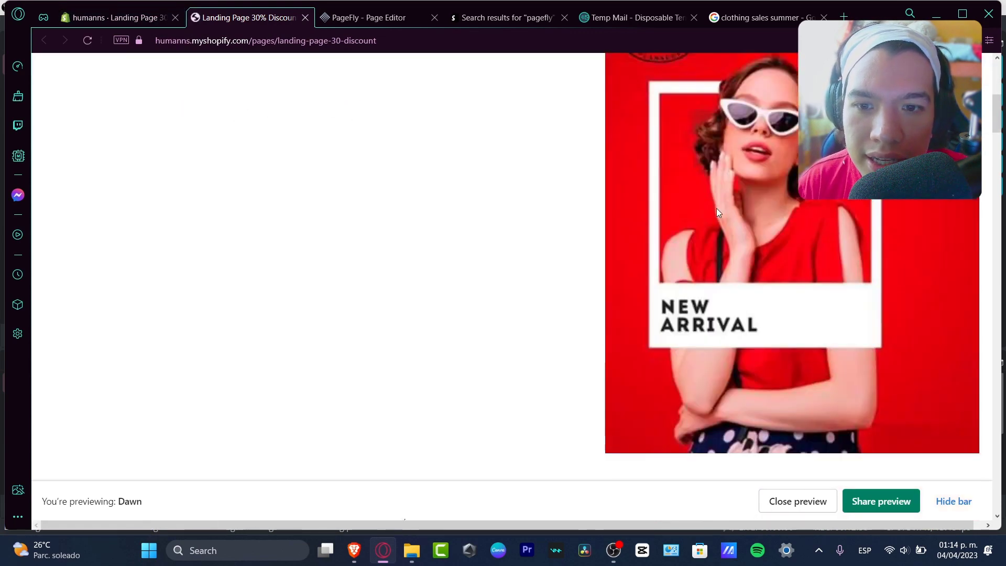
scroll(717, 212, "down", 2)
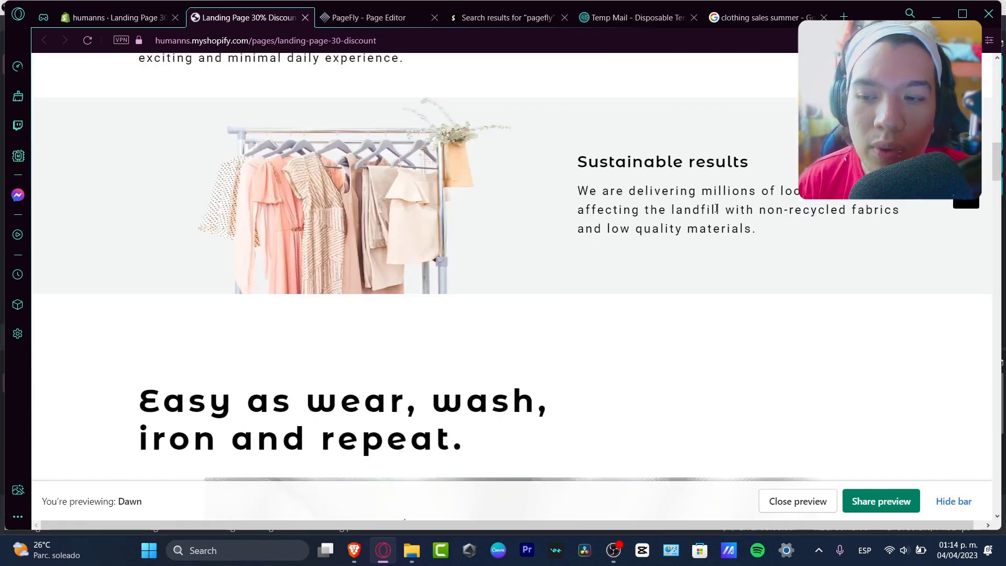
scroll(718, 215, "down", 10)
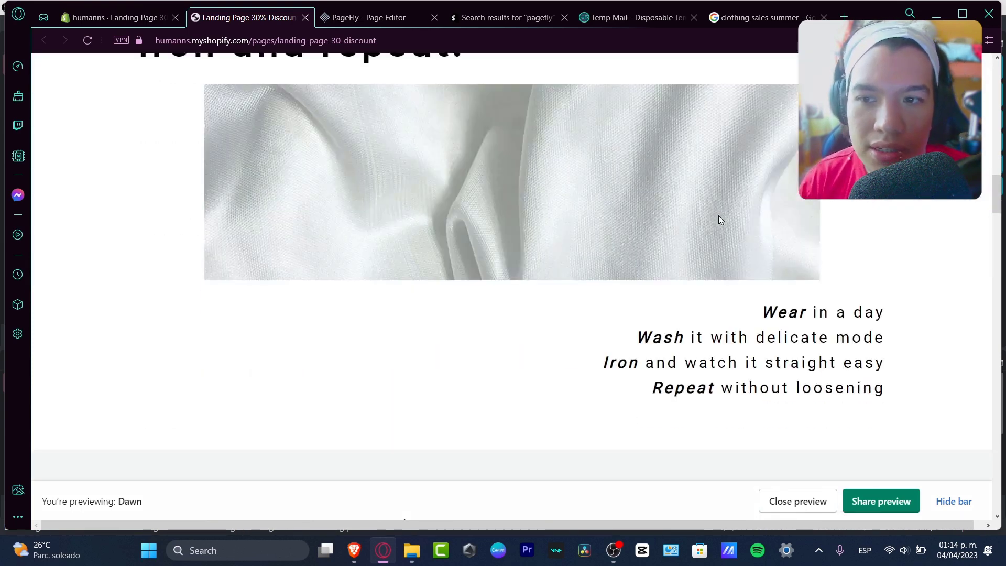
scroll(718, 216, "down", 10)
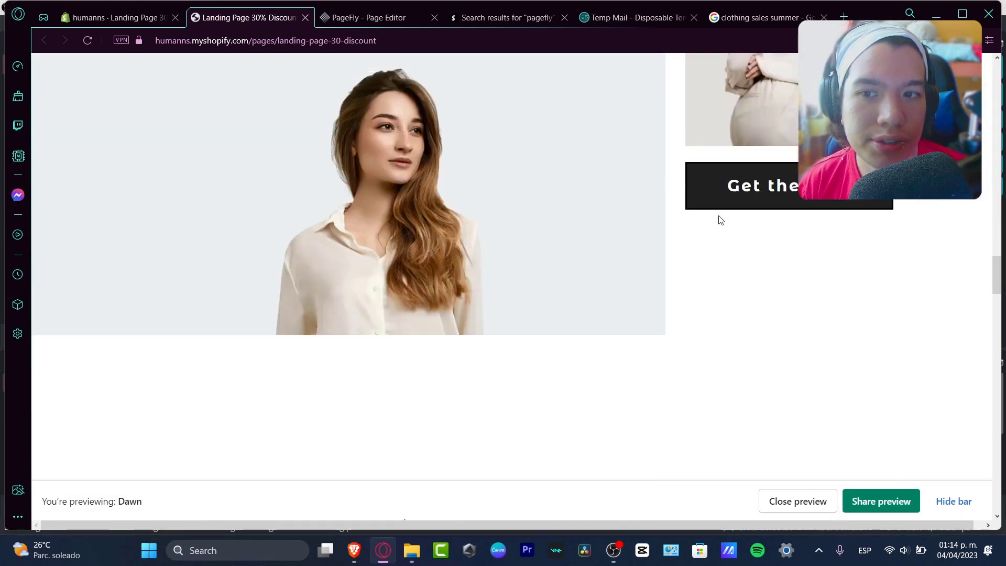
scroll(718, 219, "down", 10)
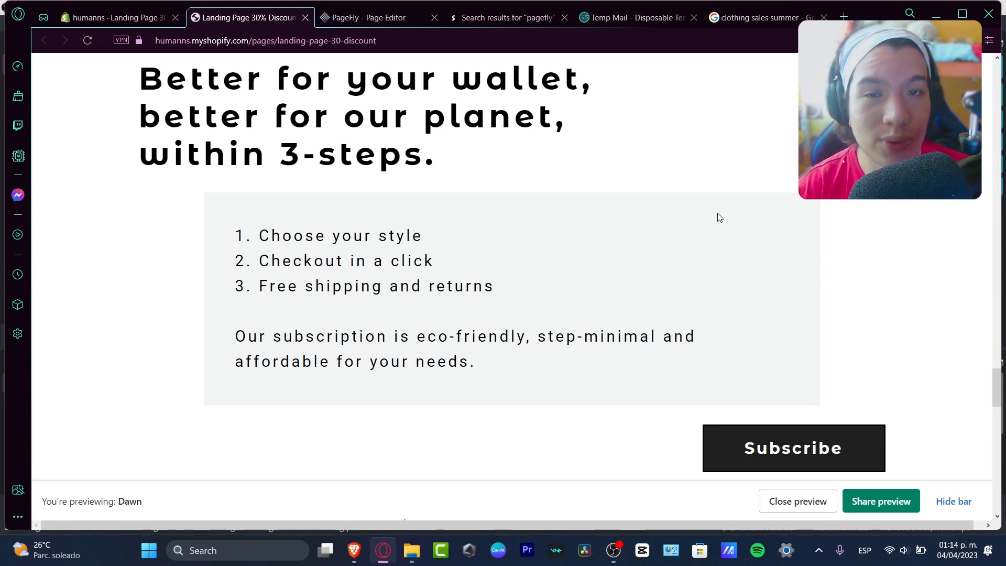
scroll(770, 285, "down", 15)
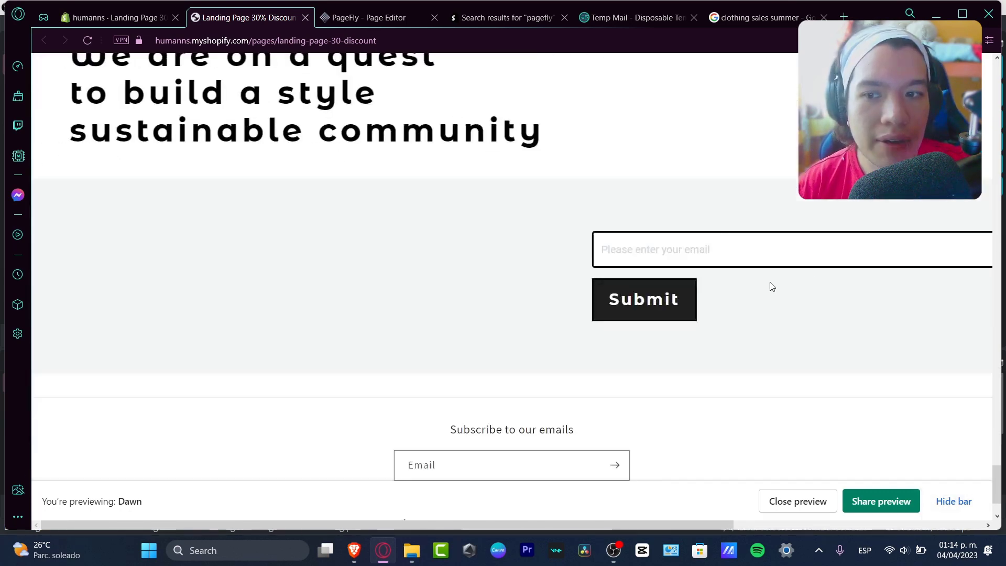